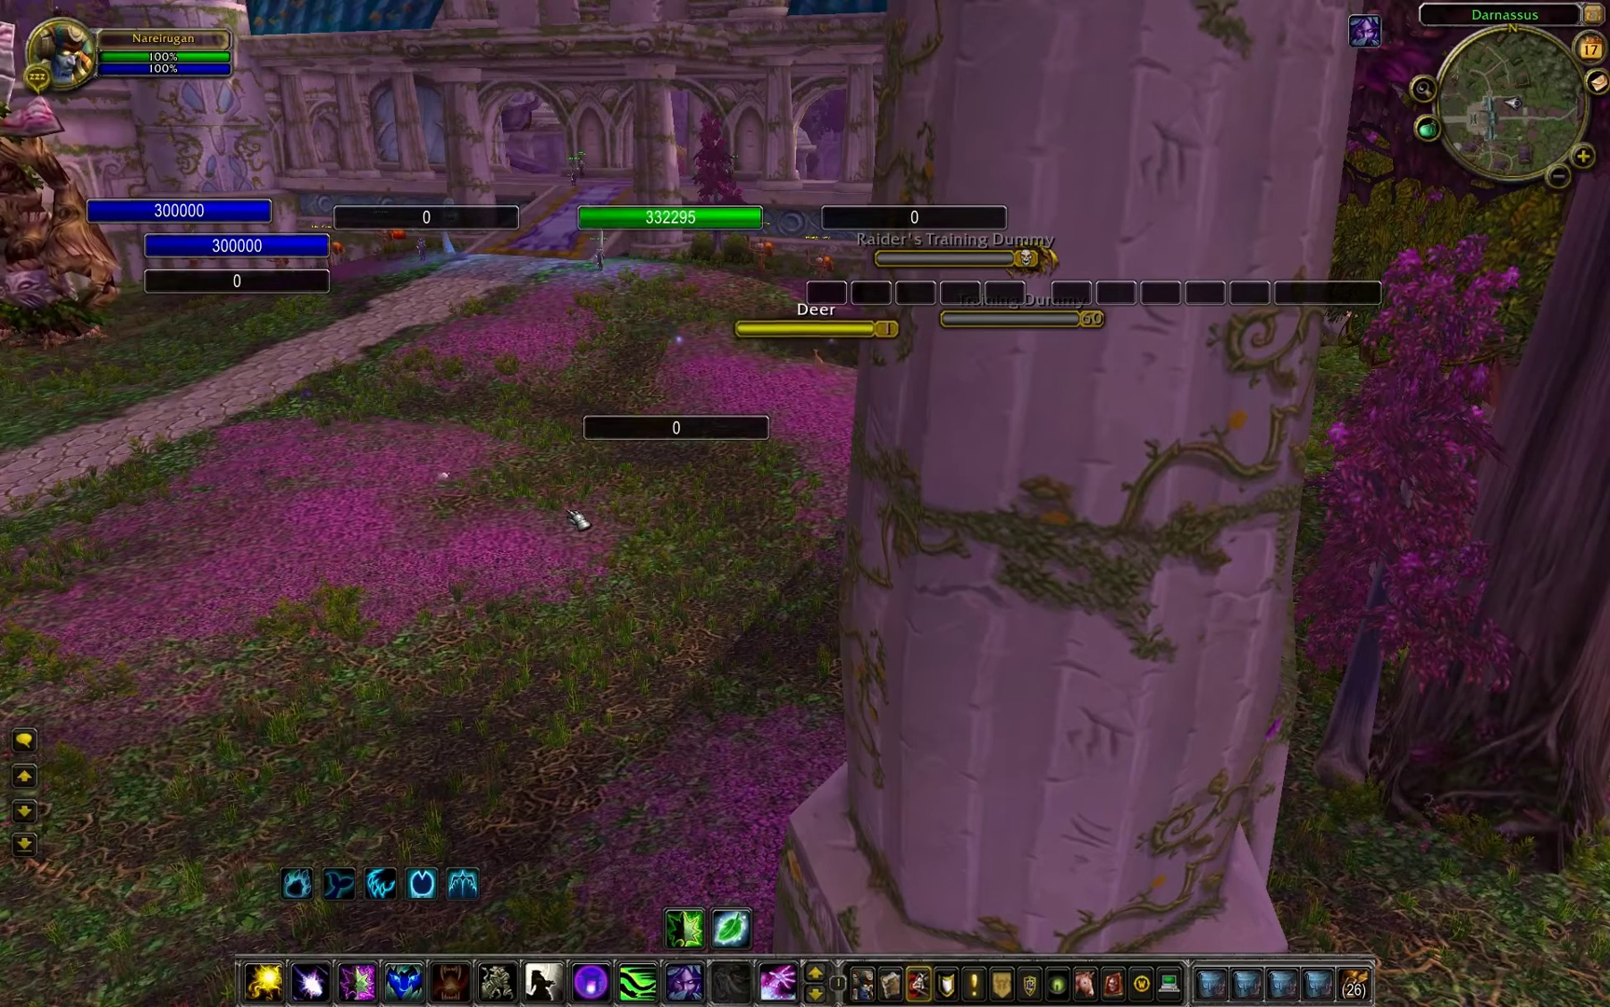
Step: Open Align and Swap for the Focus Power bar and drag the health, power and mana bars into a group
right_click(662, 434)
drag(290, 414, 1118, 466)
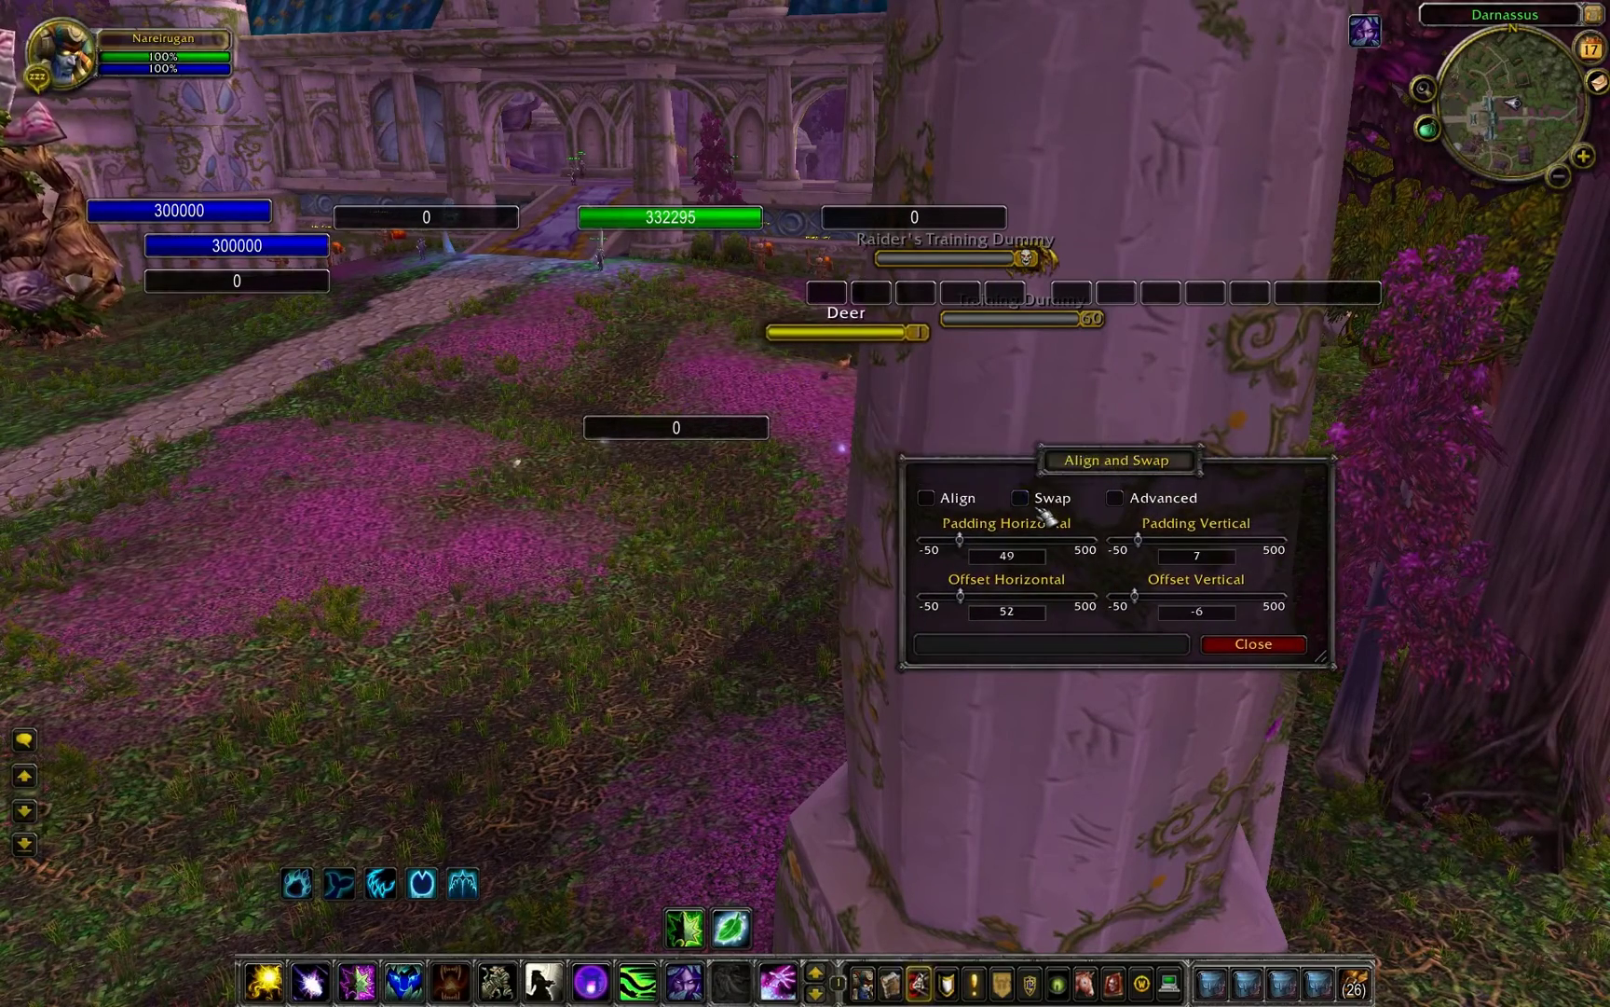
drag(725, 430, 508, 223)
mouse_move(643, 240)
mouse_down()
mouse_move(333, 200)
mouse_move(74, 222)
mouse_move(569, 250)
mouse_move(317, 307)
mouse_move(269, 303)
mouse_up()
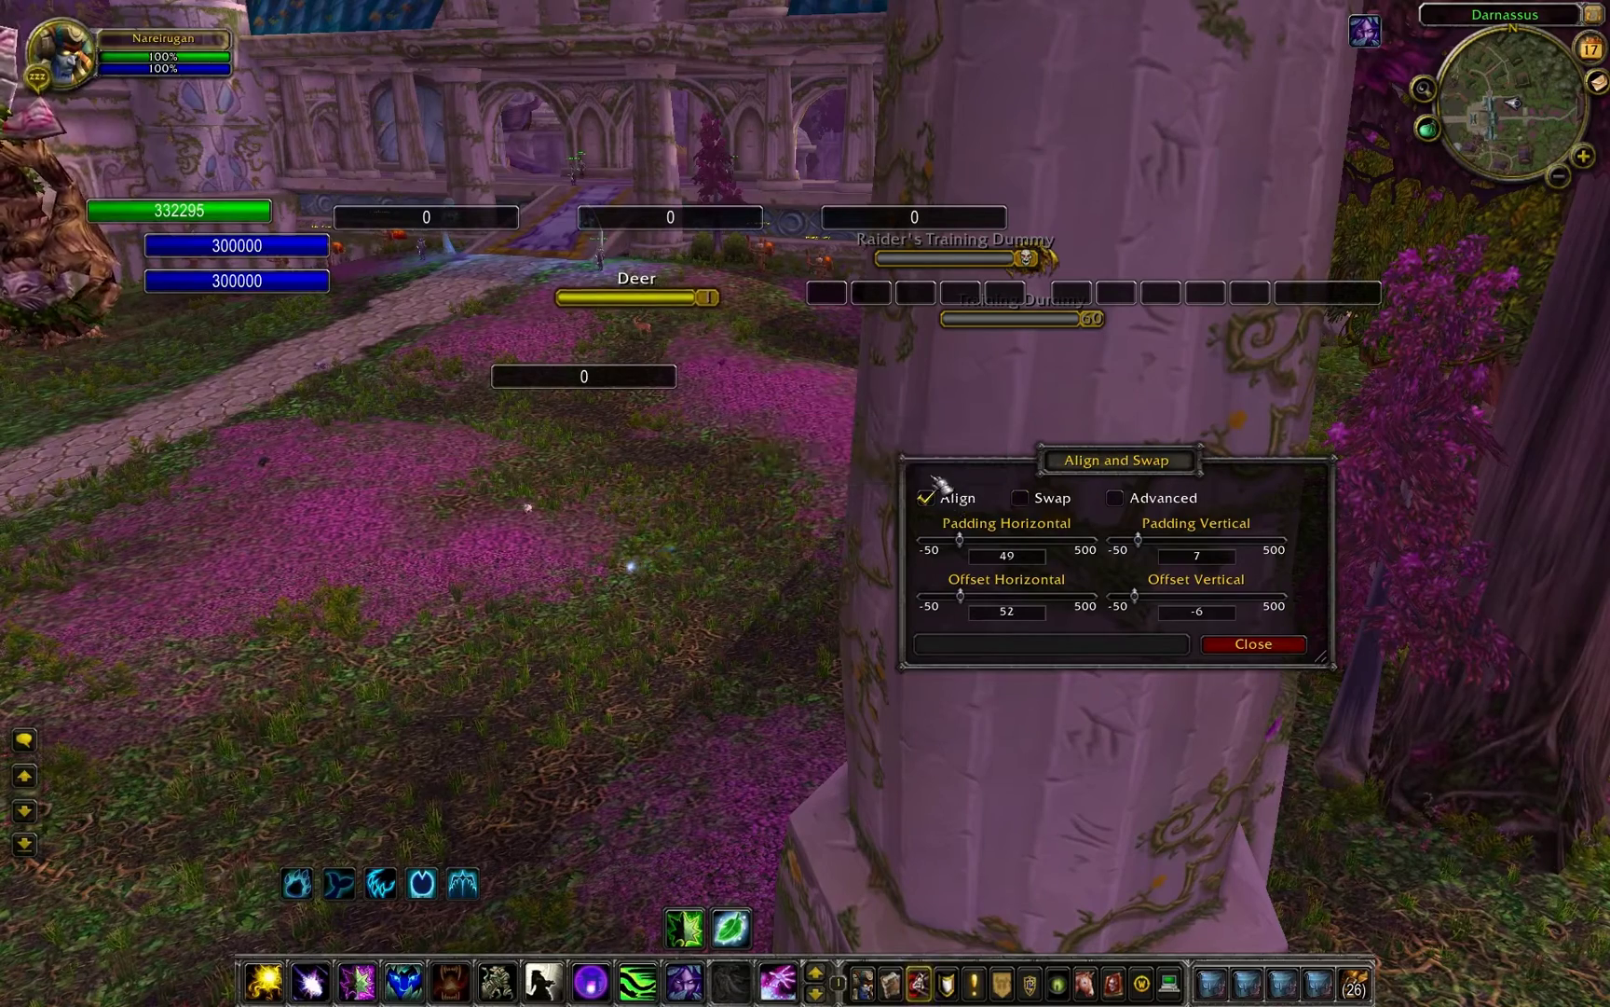
drag(293, 284, 606, 557)
drag(625, 395, 582, 502)
drag(289, 287, 565, 581)
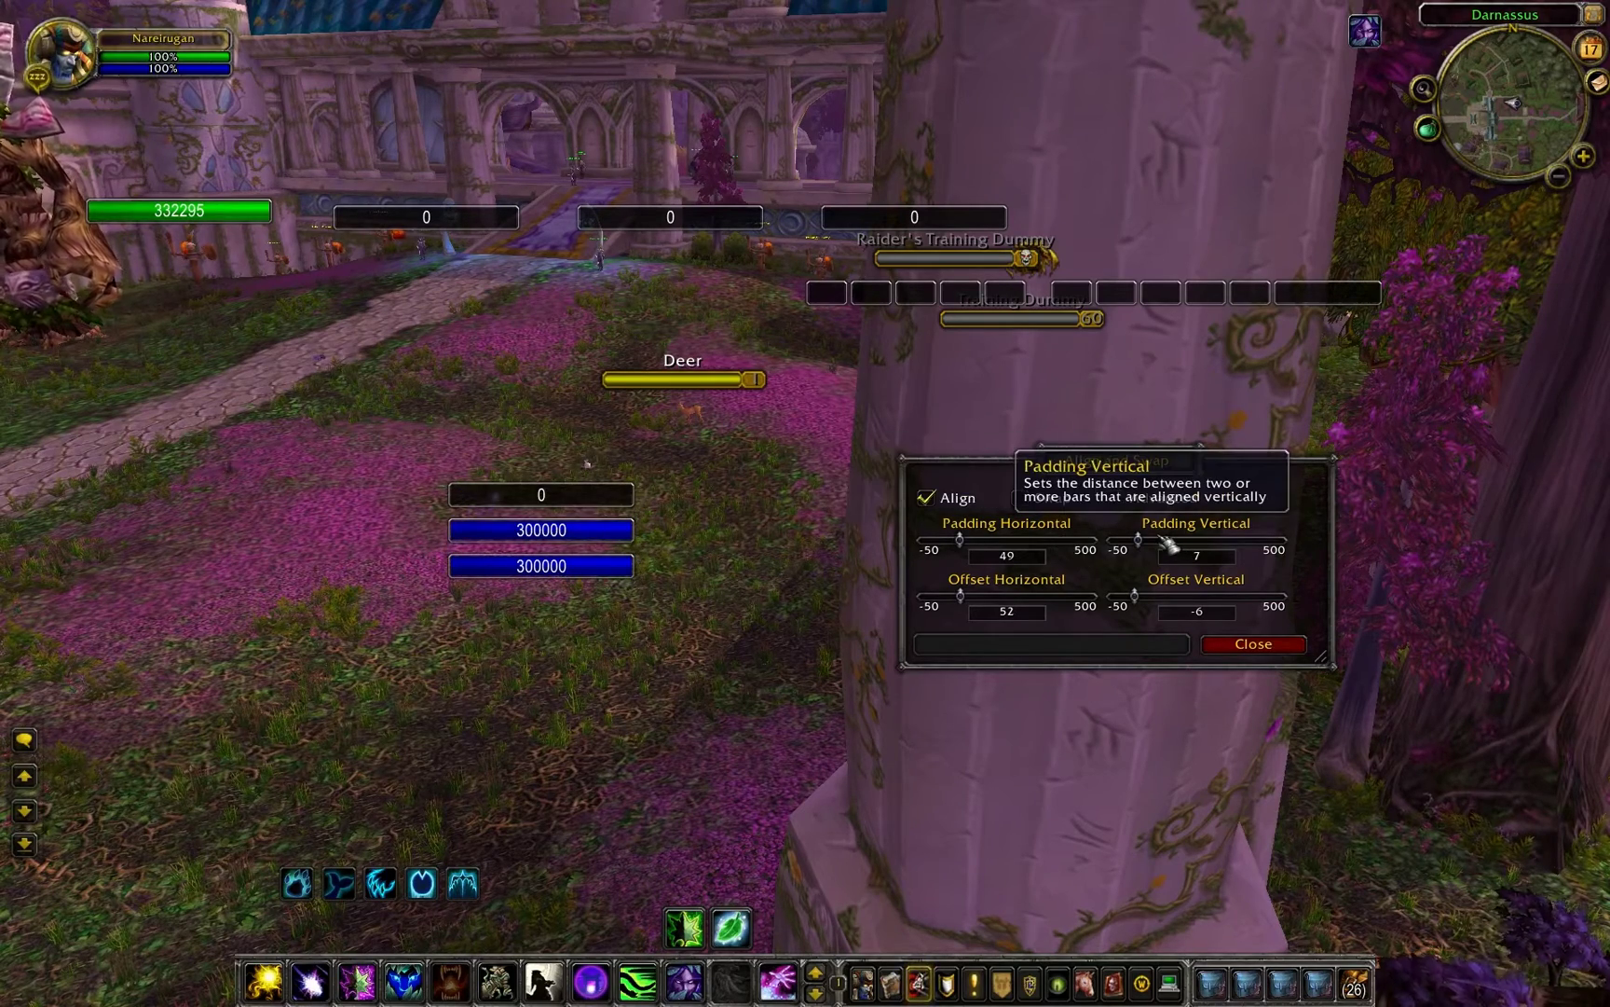
Step: Set vertical spacing to 30 and horizontal spacing to 26, adding Player Health and Focus Power bars
mouse_move(1155, 542)
mouse_down()
mouse_move(1197, 543)
mouse_move(1155, 544)
mouse_up()
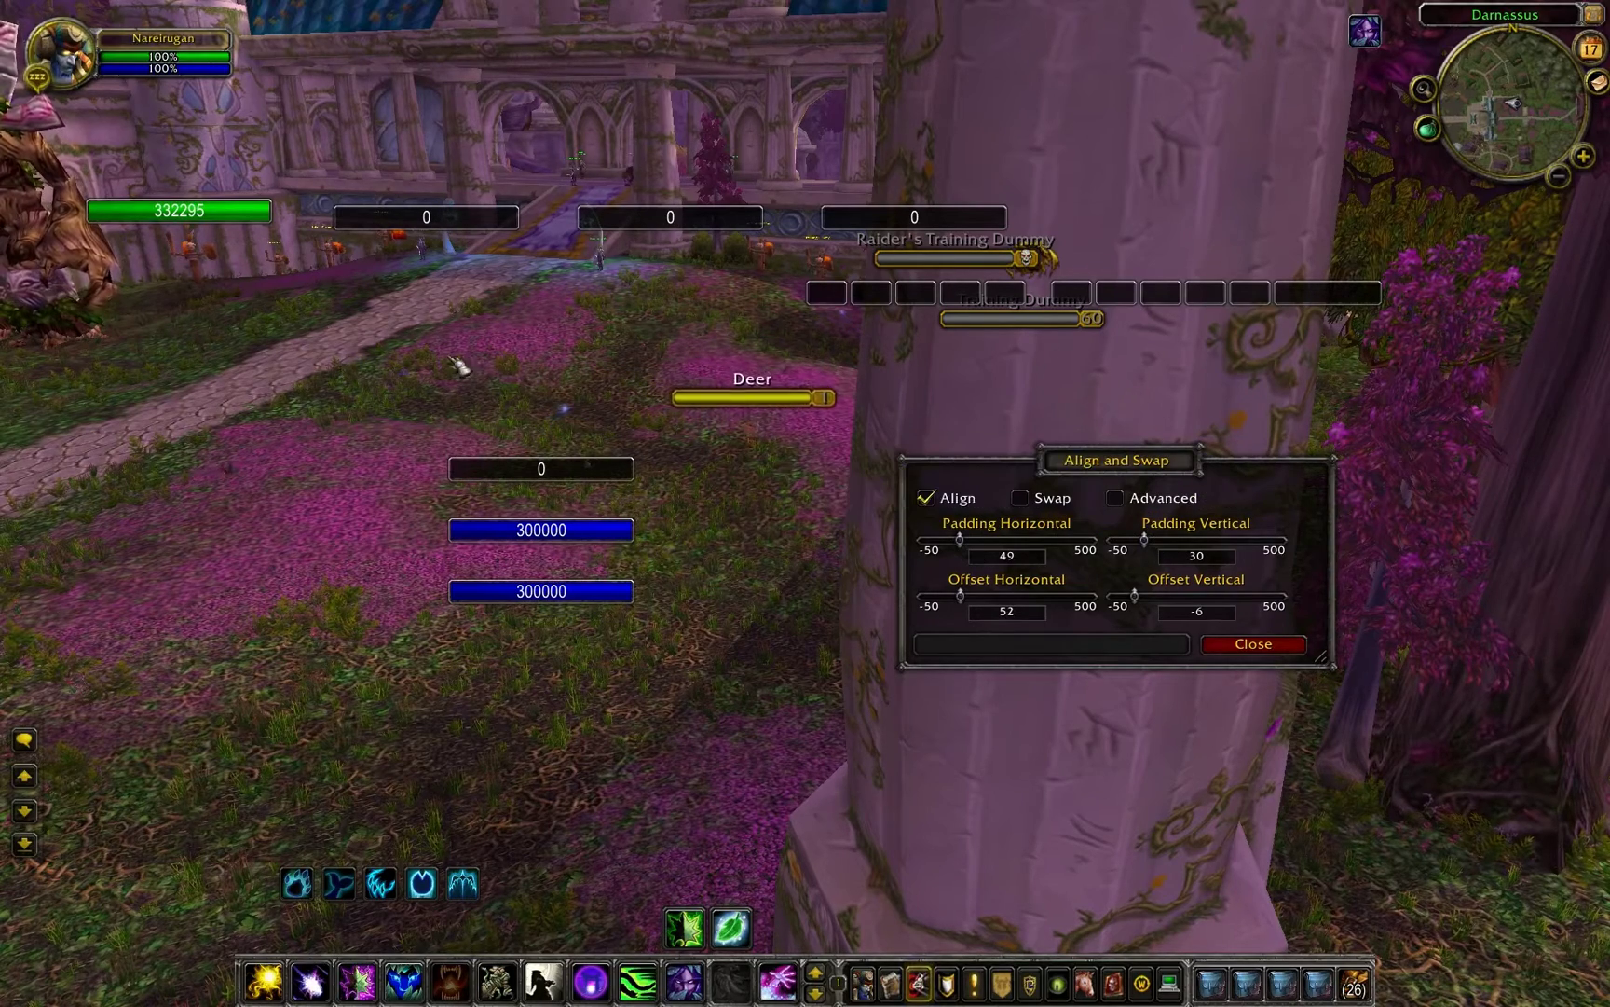
mouse_move(252, 215)
mouse_down()
mouse_move(243, 322)
mouse_move(336, 546)
mouse_move(431, 546)
mouse_up()
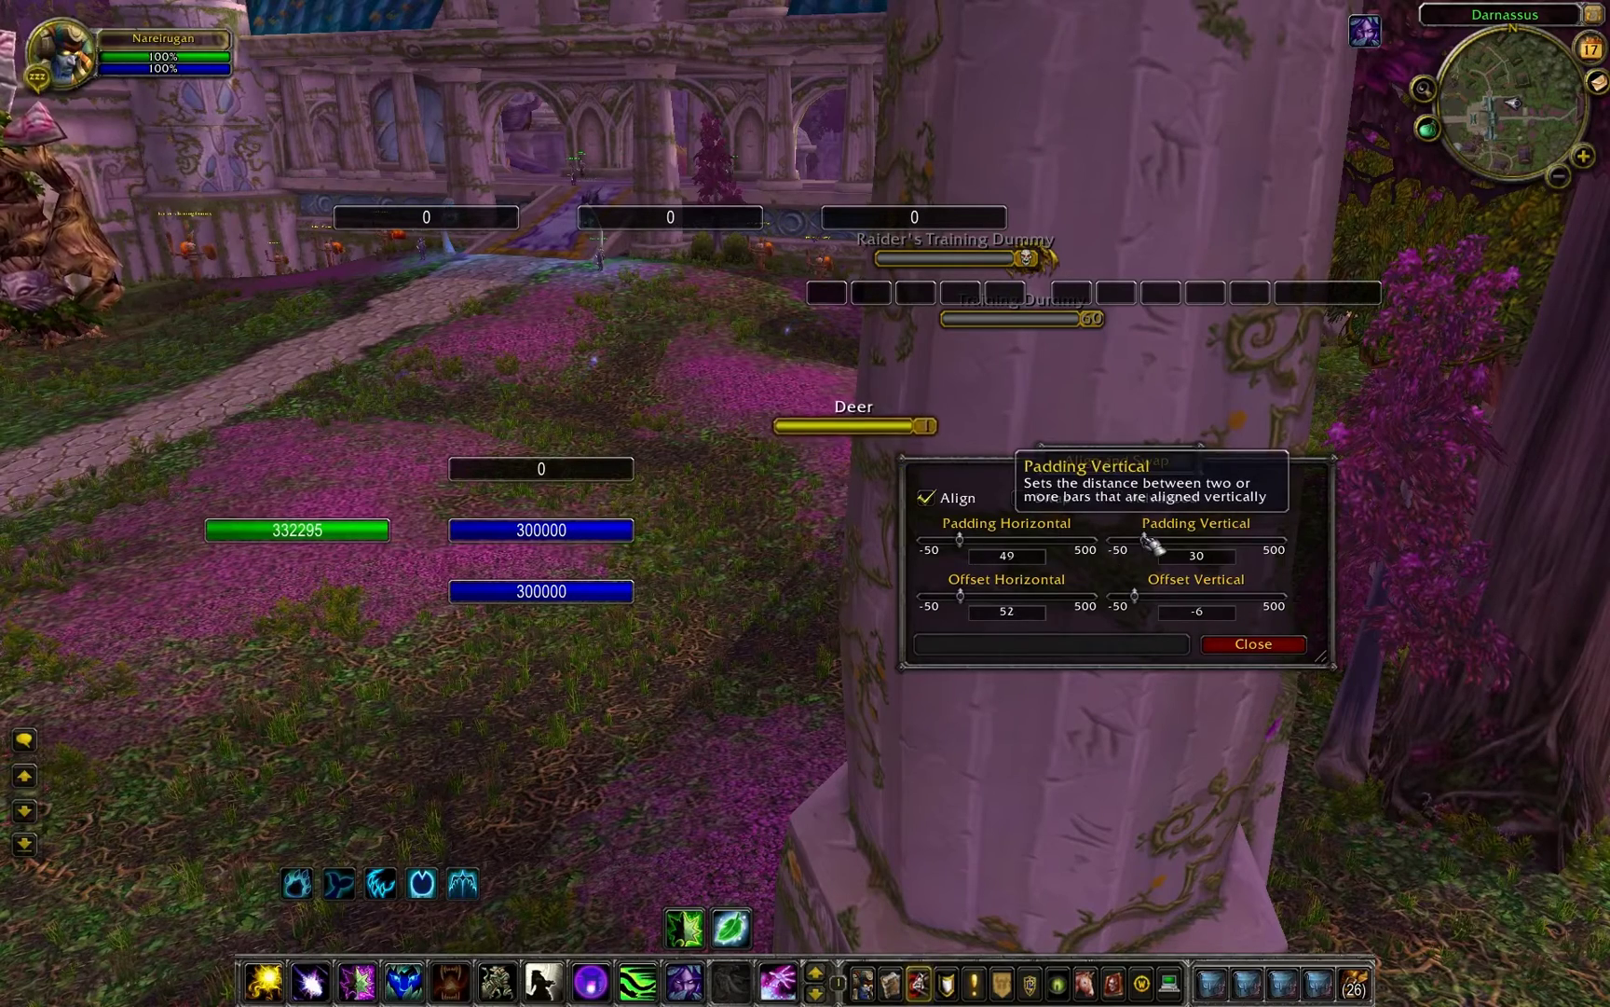
mouse_move(960, 539)
mouse_down()
mouse_move(986, 541)
mouse_move(966, 543)
mouse_up()
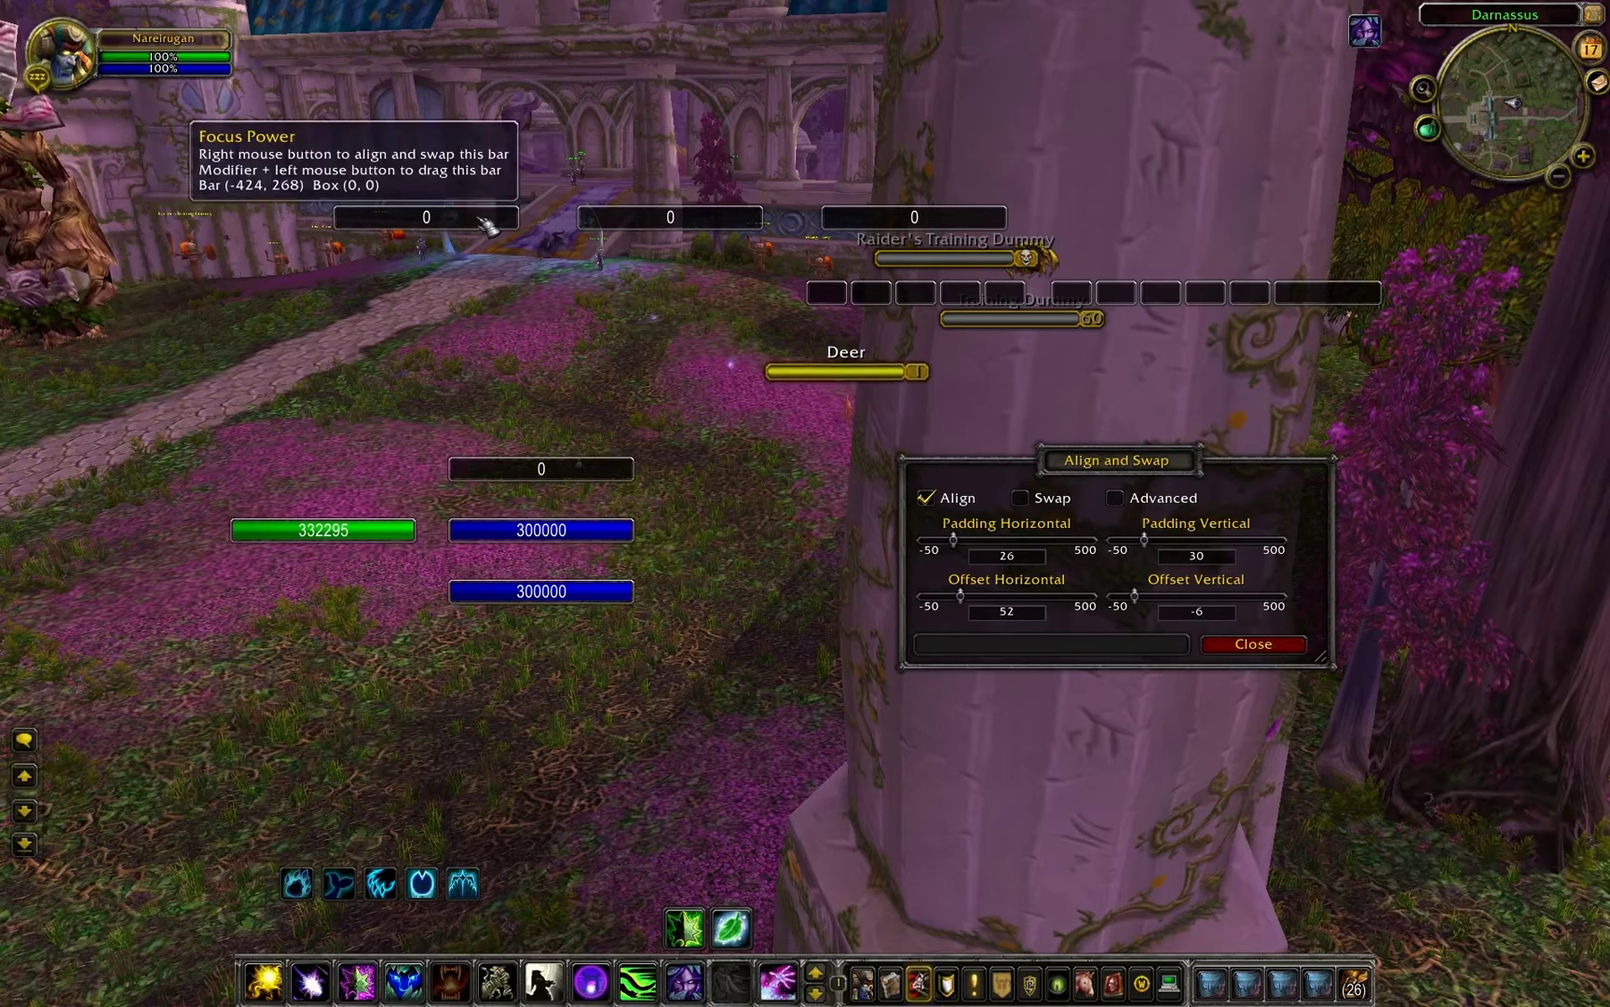
drag(485, 224, 606, 438)
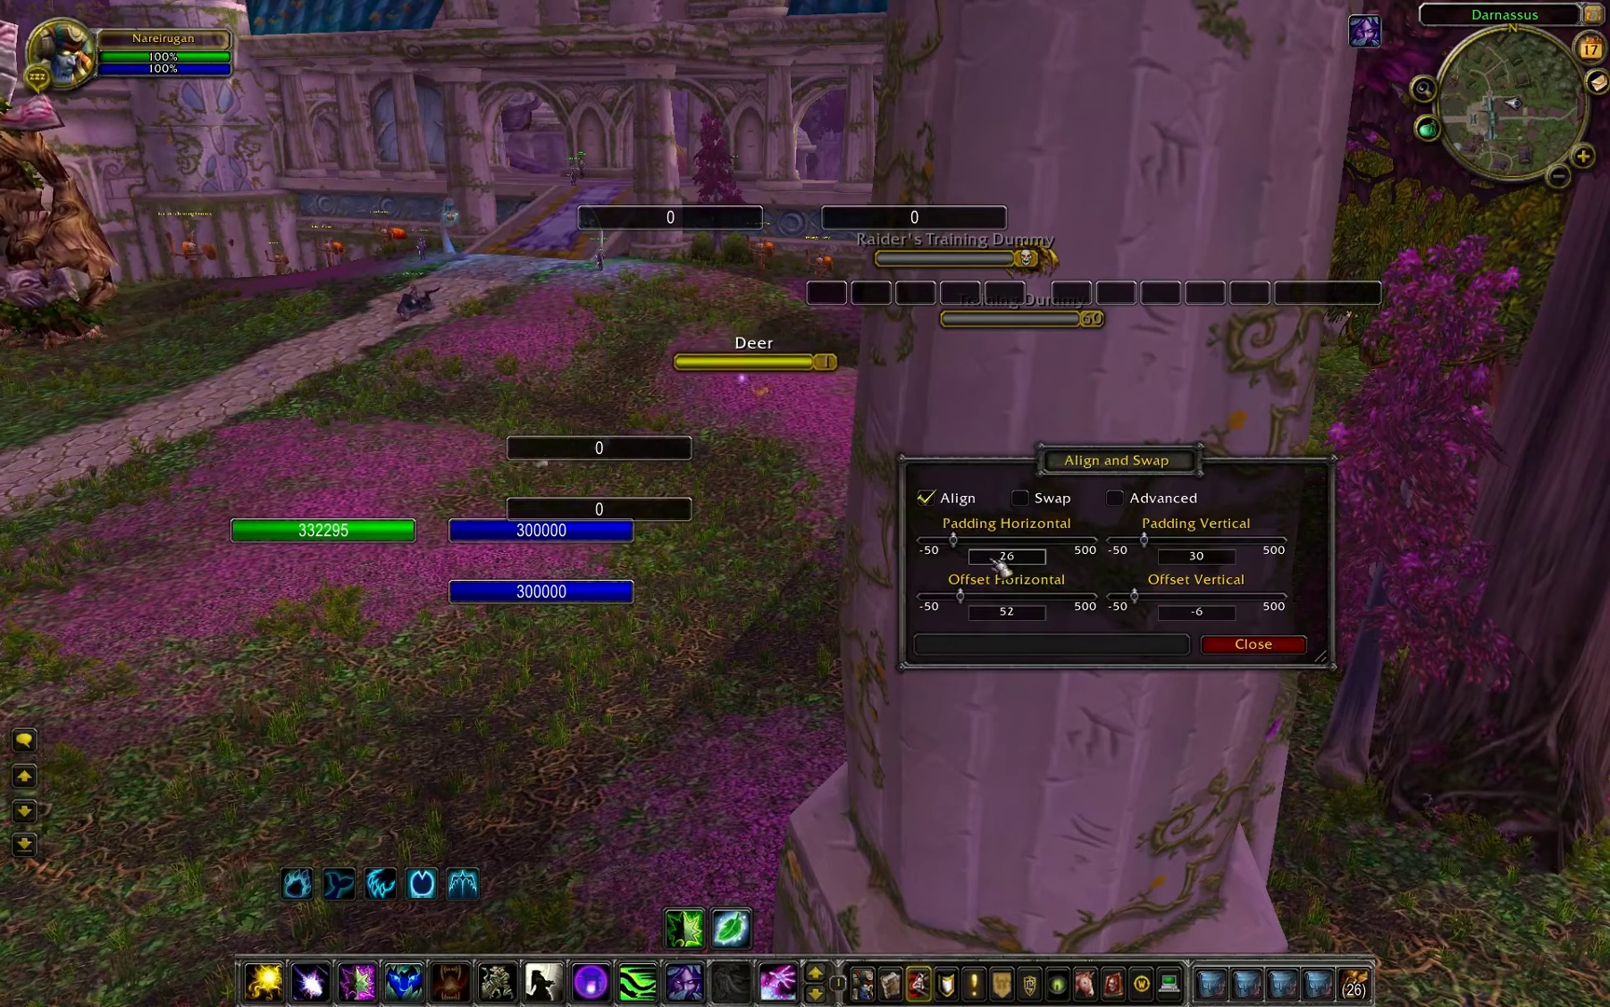
Step: Offset the group -1 horizontally and 36 vertically, align Target Power, and widen horizontal padding to 121
mouse_move(960, 595)
mouse_down()
mouse_move(985, 595)
mouse_move(957, 597)
mouse_up()
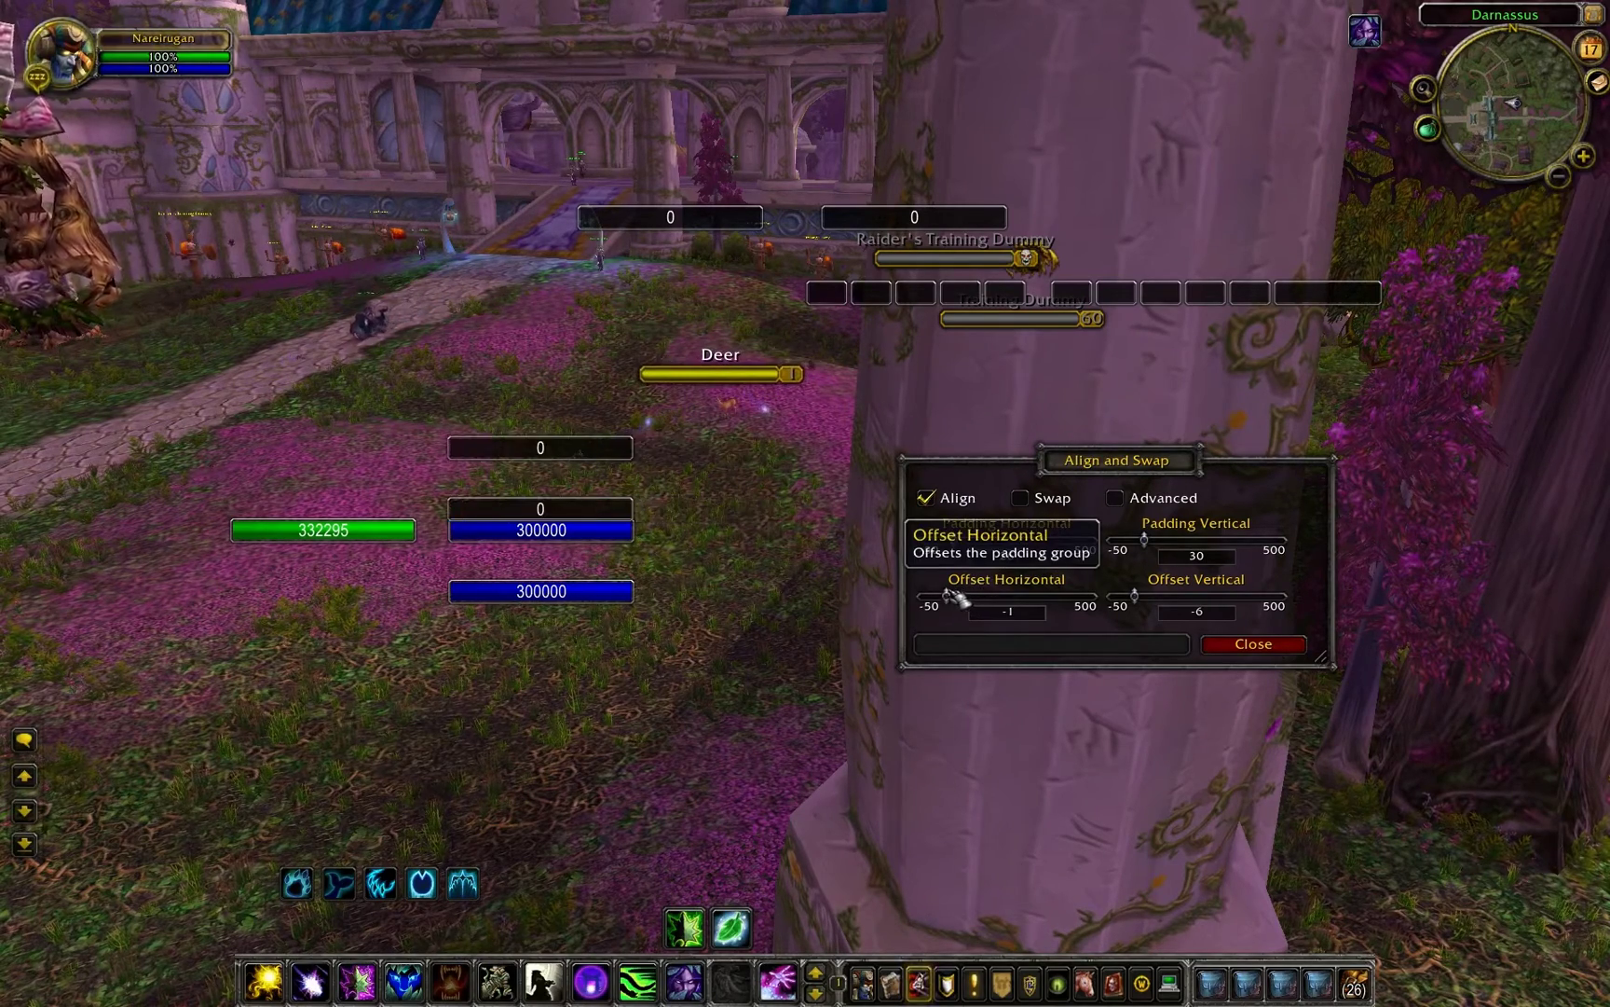
drag(1135, 596, 1161, 610)
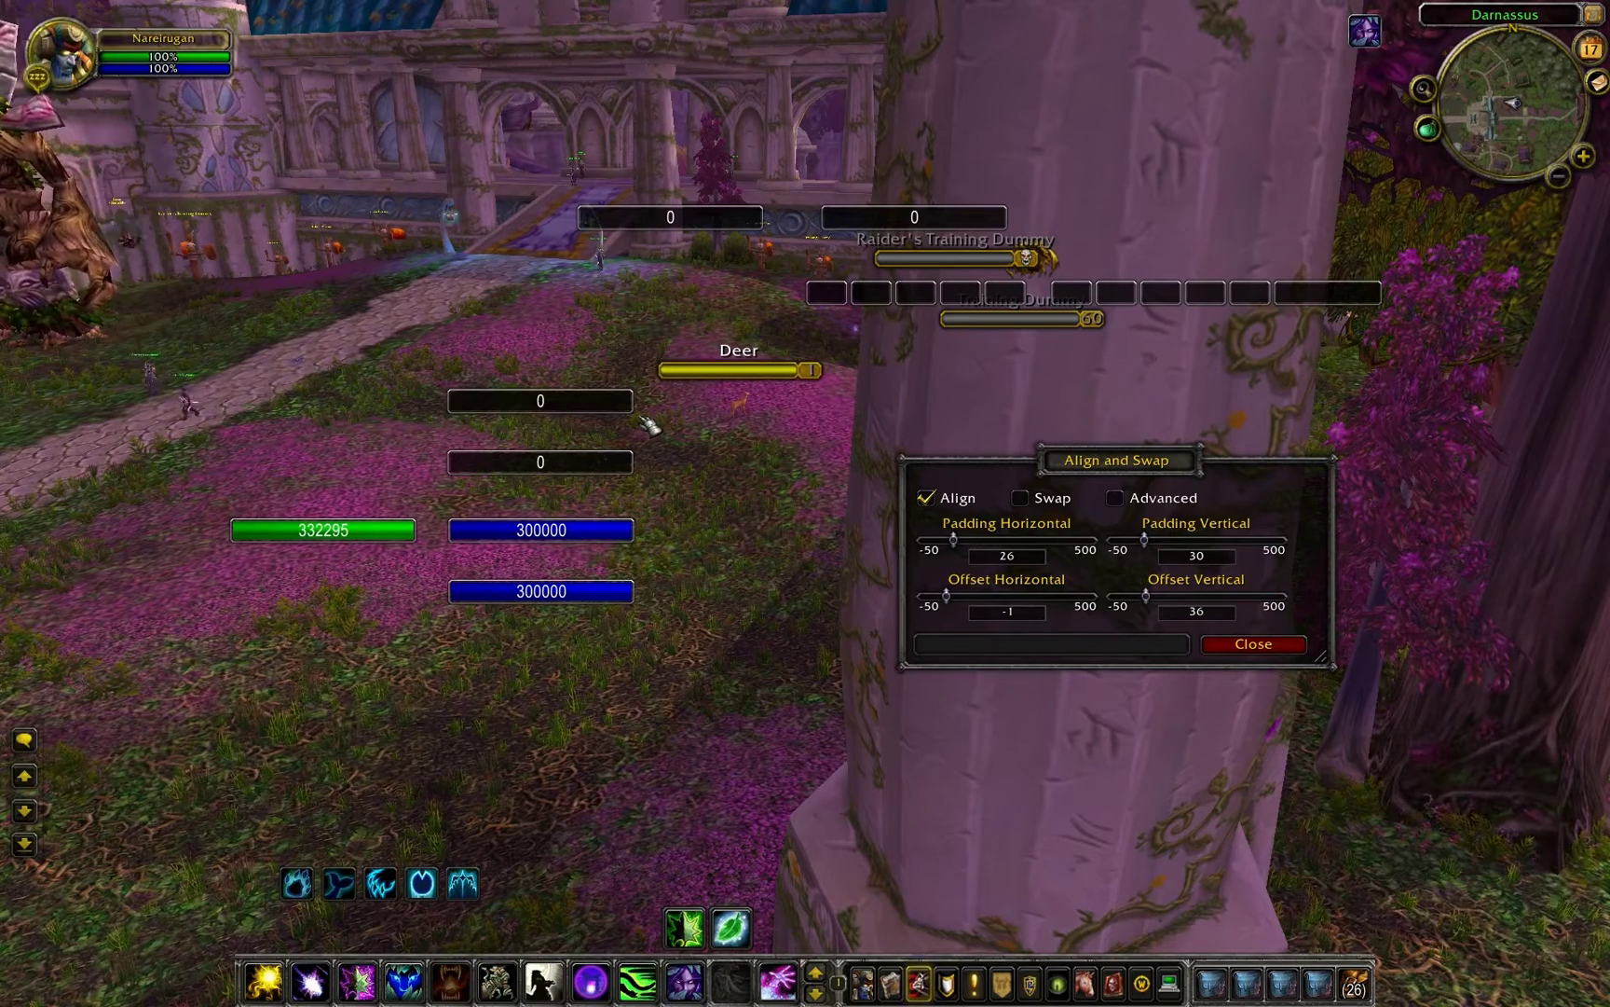
drag(570, 469, 759, 354)
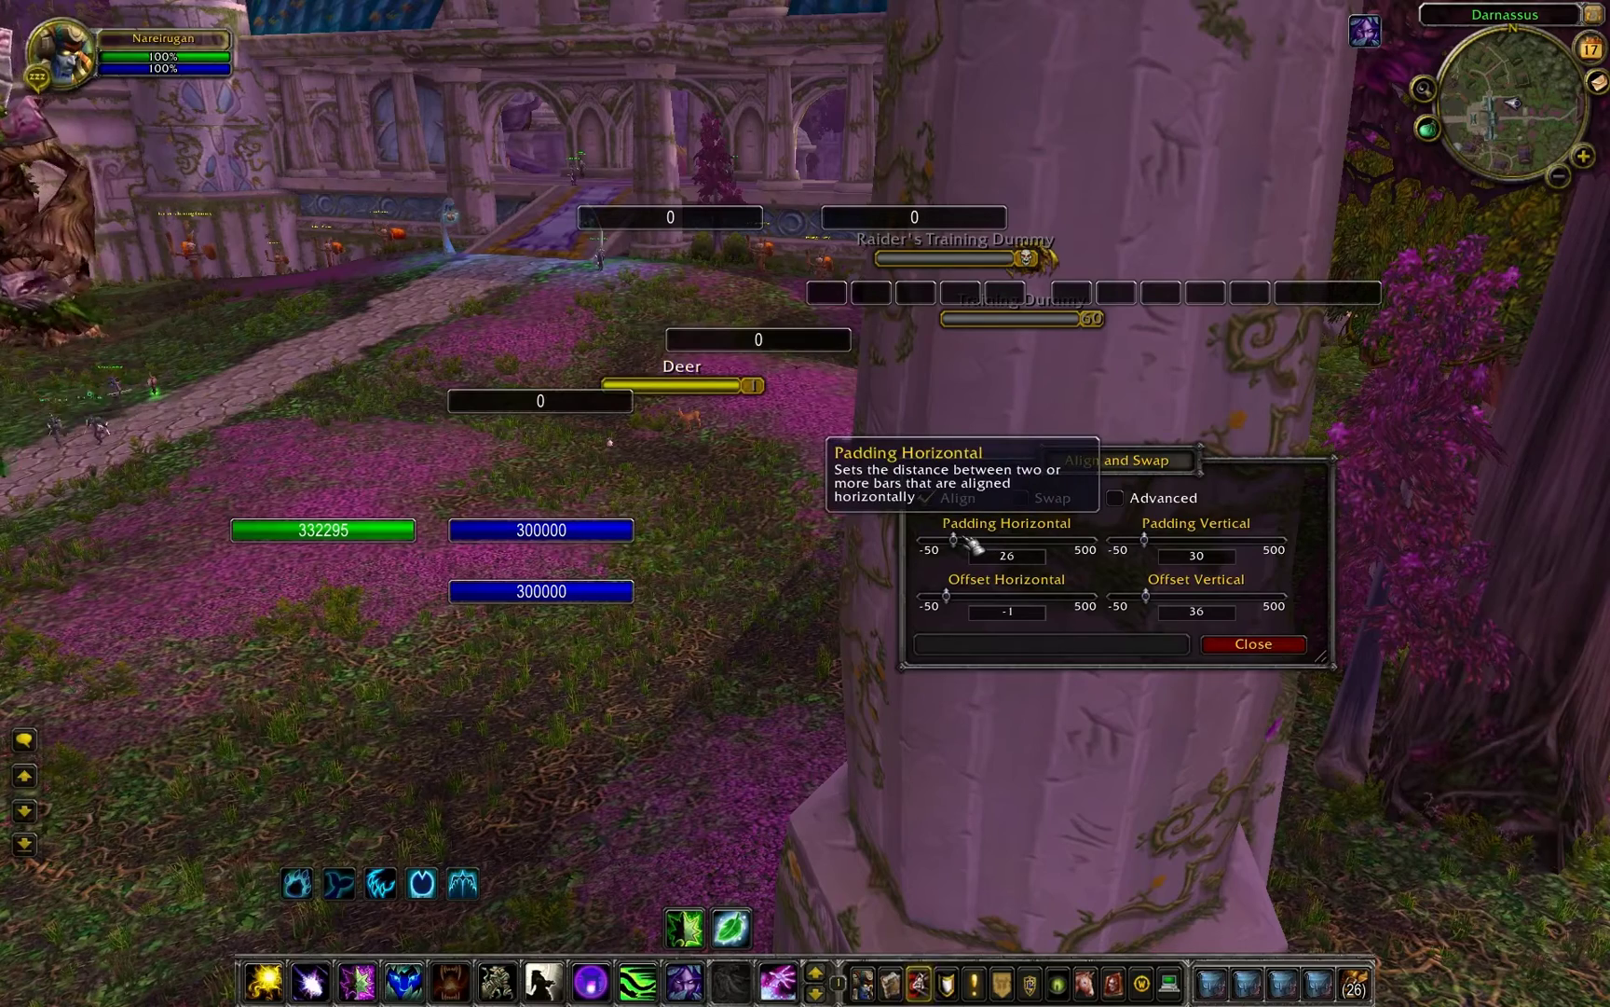
mouse_move(978, 543)
mouse_down()
mouse_move(999, 540)
mouse_move(981, 545)
mouse_up()
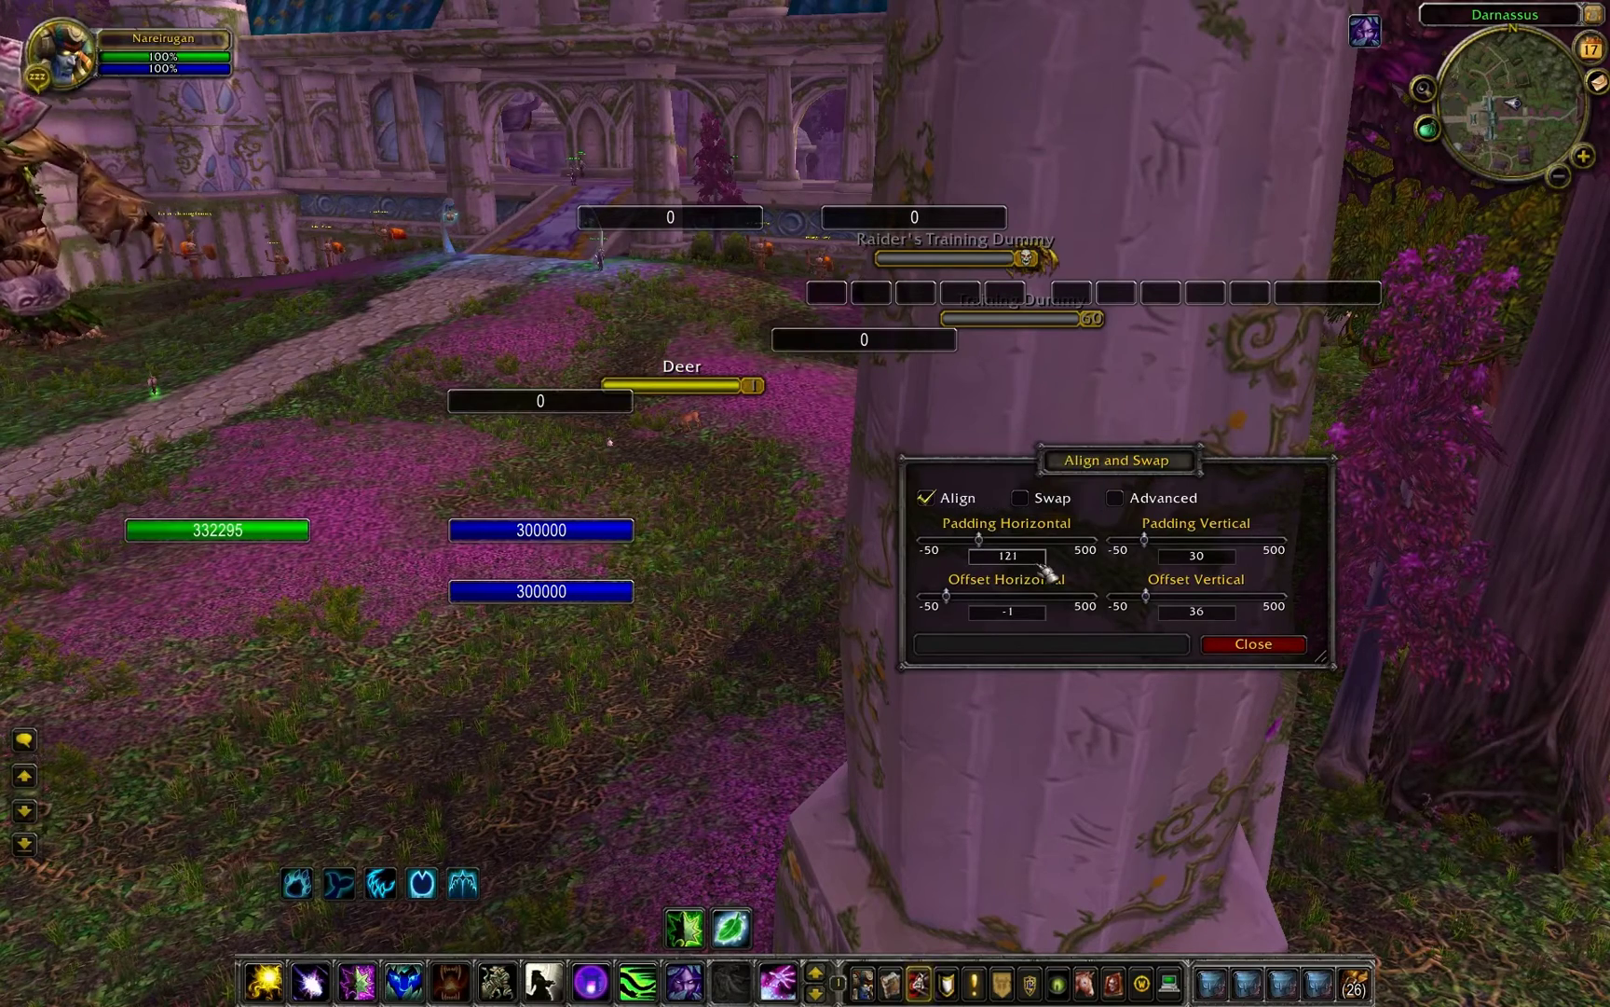
Step: Set both horizontal and vertical padding to 0
text(0)
key(Return)
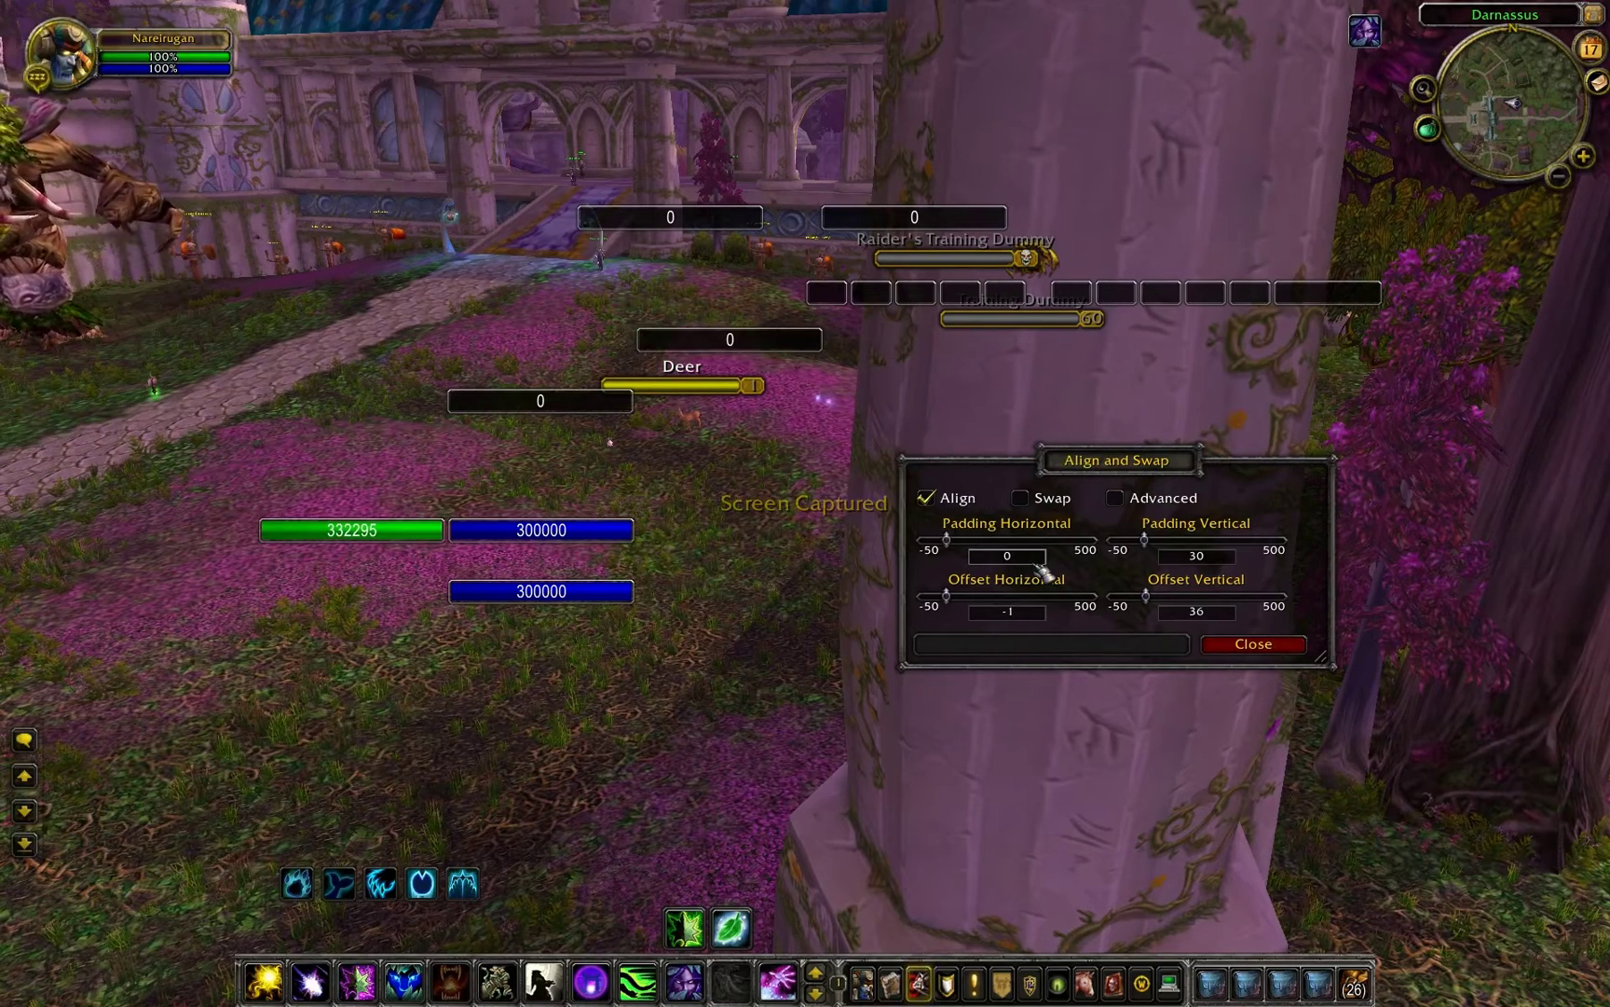
click(1224, 554)
text(0)
key(Return)
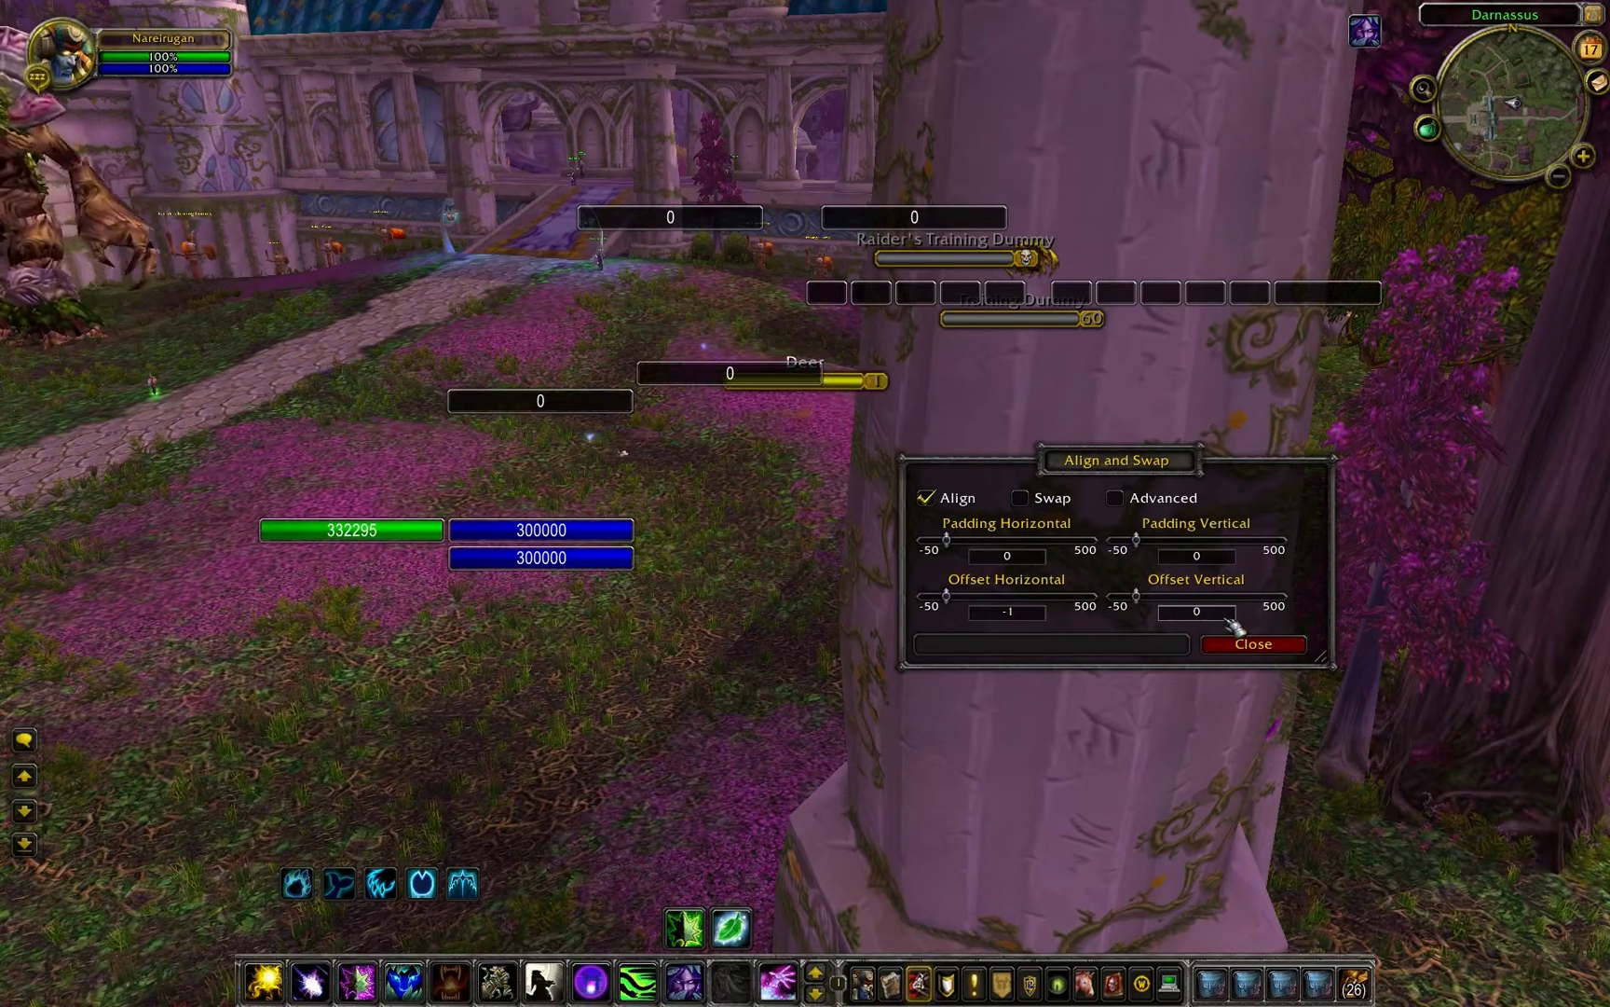
Step: Set the horizontal offset to 0 and move the Focus Power bar beside its neighbour
click(1028, 613)
key(BackSpace)
key(BackSpace)
text(0)
key(Return)
drag(754, 389, 564, 434)
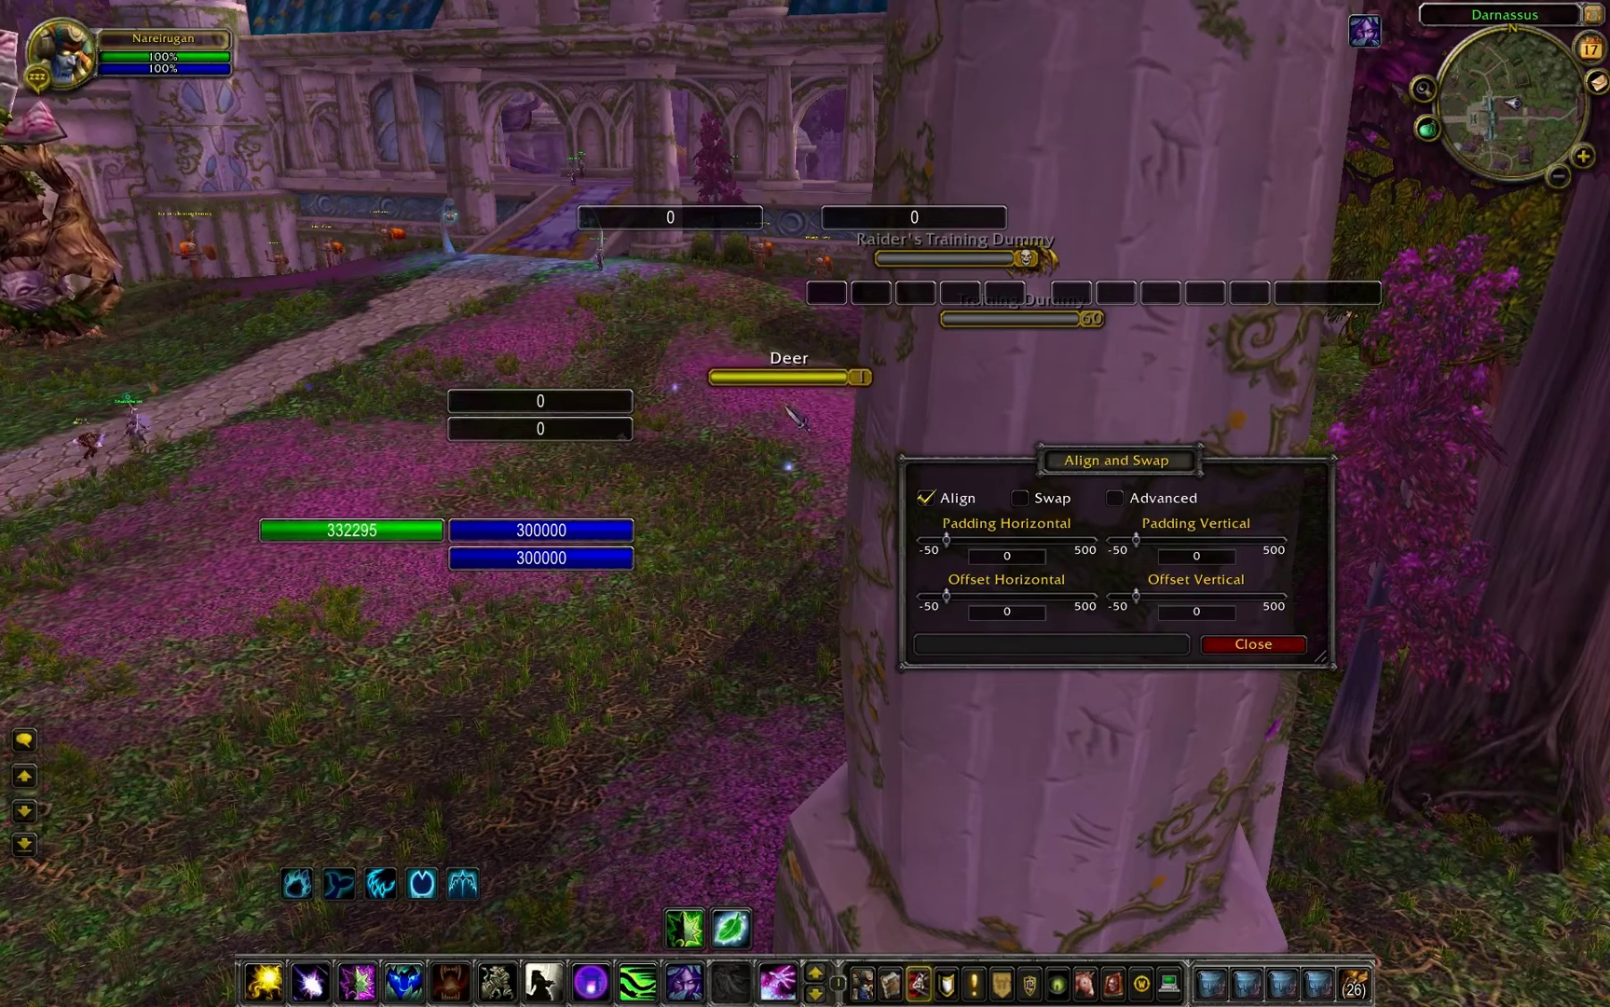
Step: Open Galvin's UnitBars options with /gub and make the Focus Power bar taller and wider
text(/)
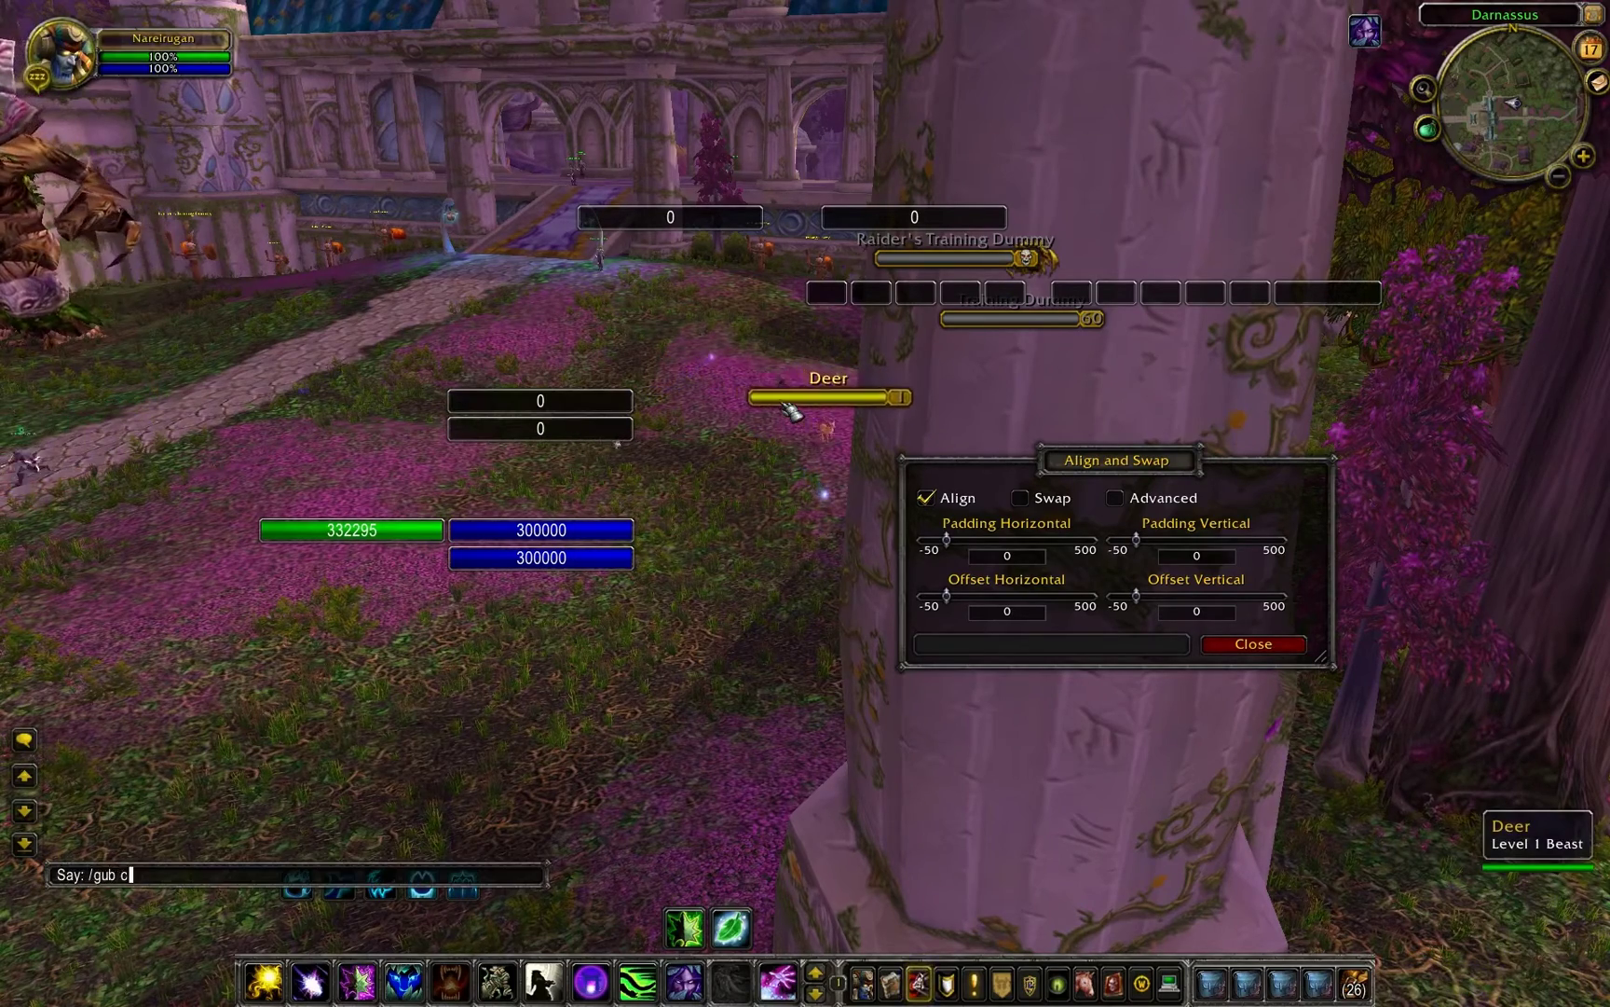
text(gub)
key(Return)
click(847, 417)
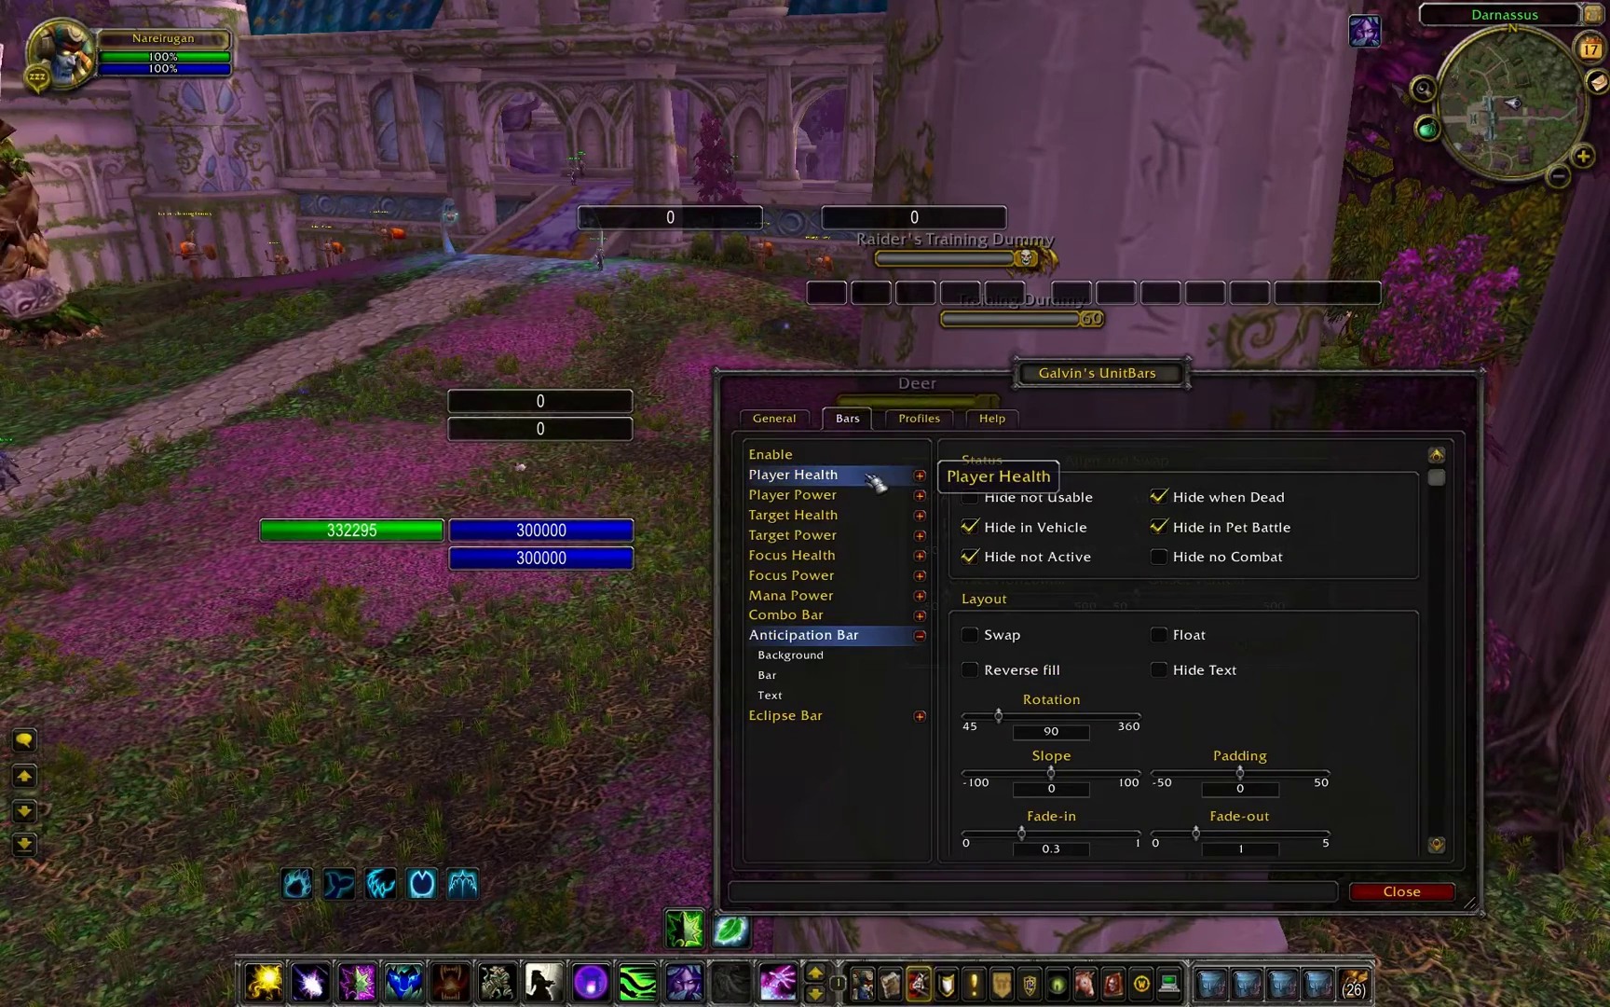
click(840, 577)
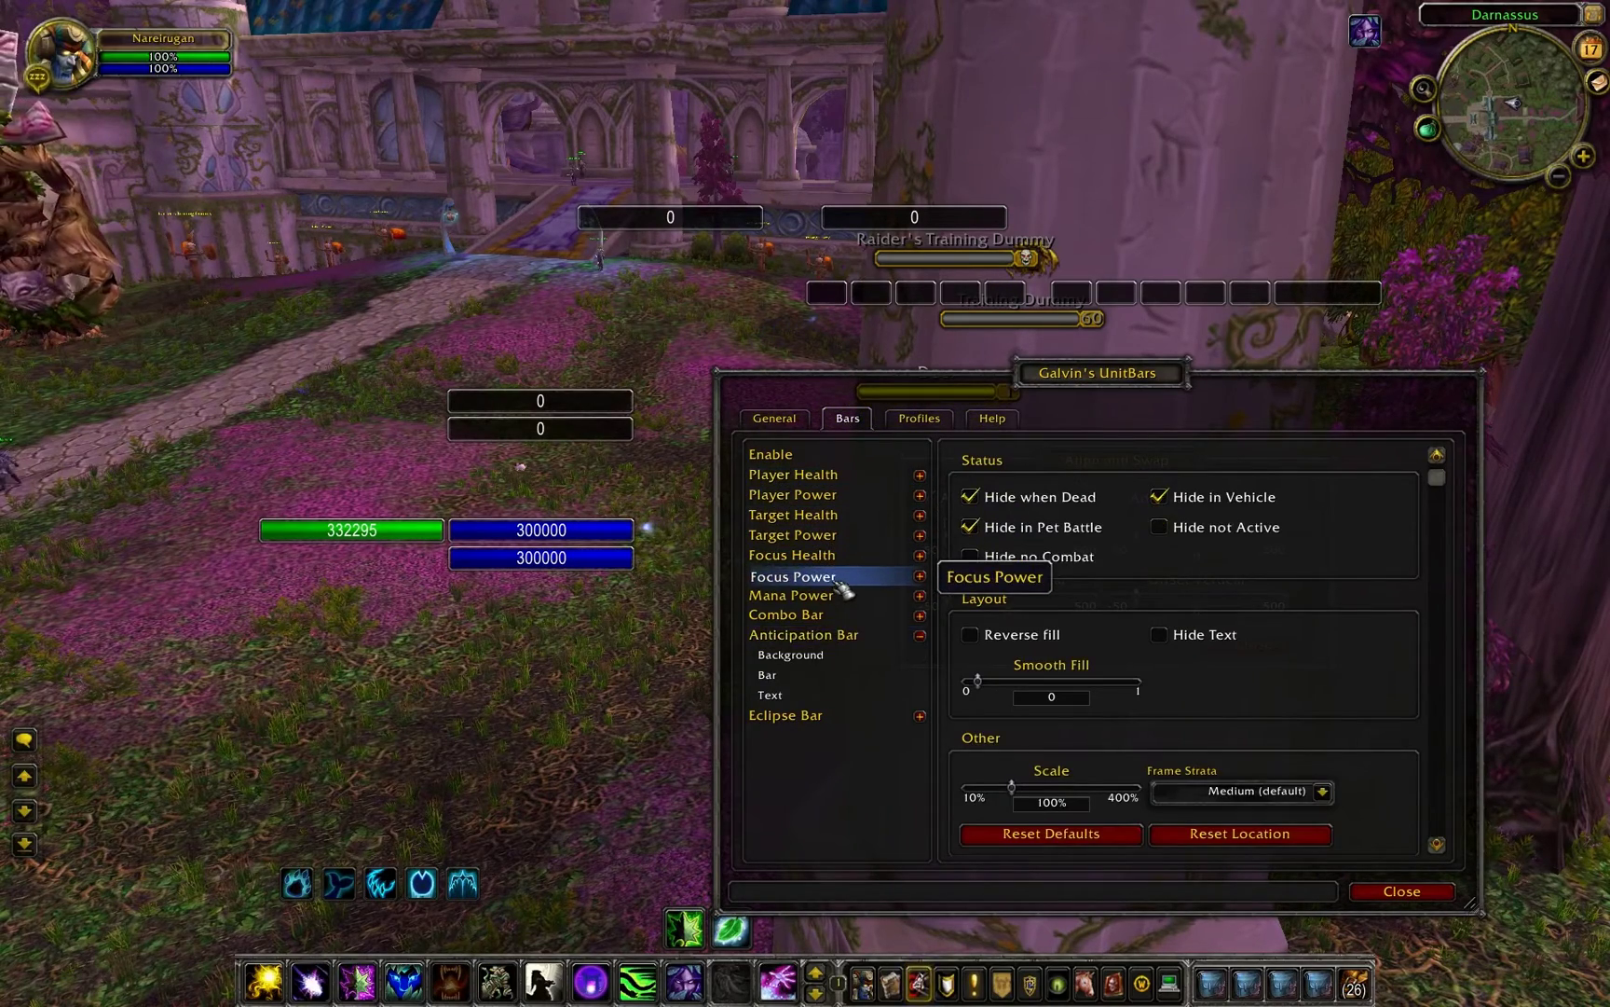
double_click(838, 578)
click(835, 616)
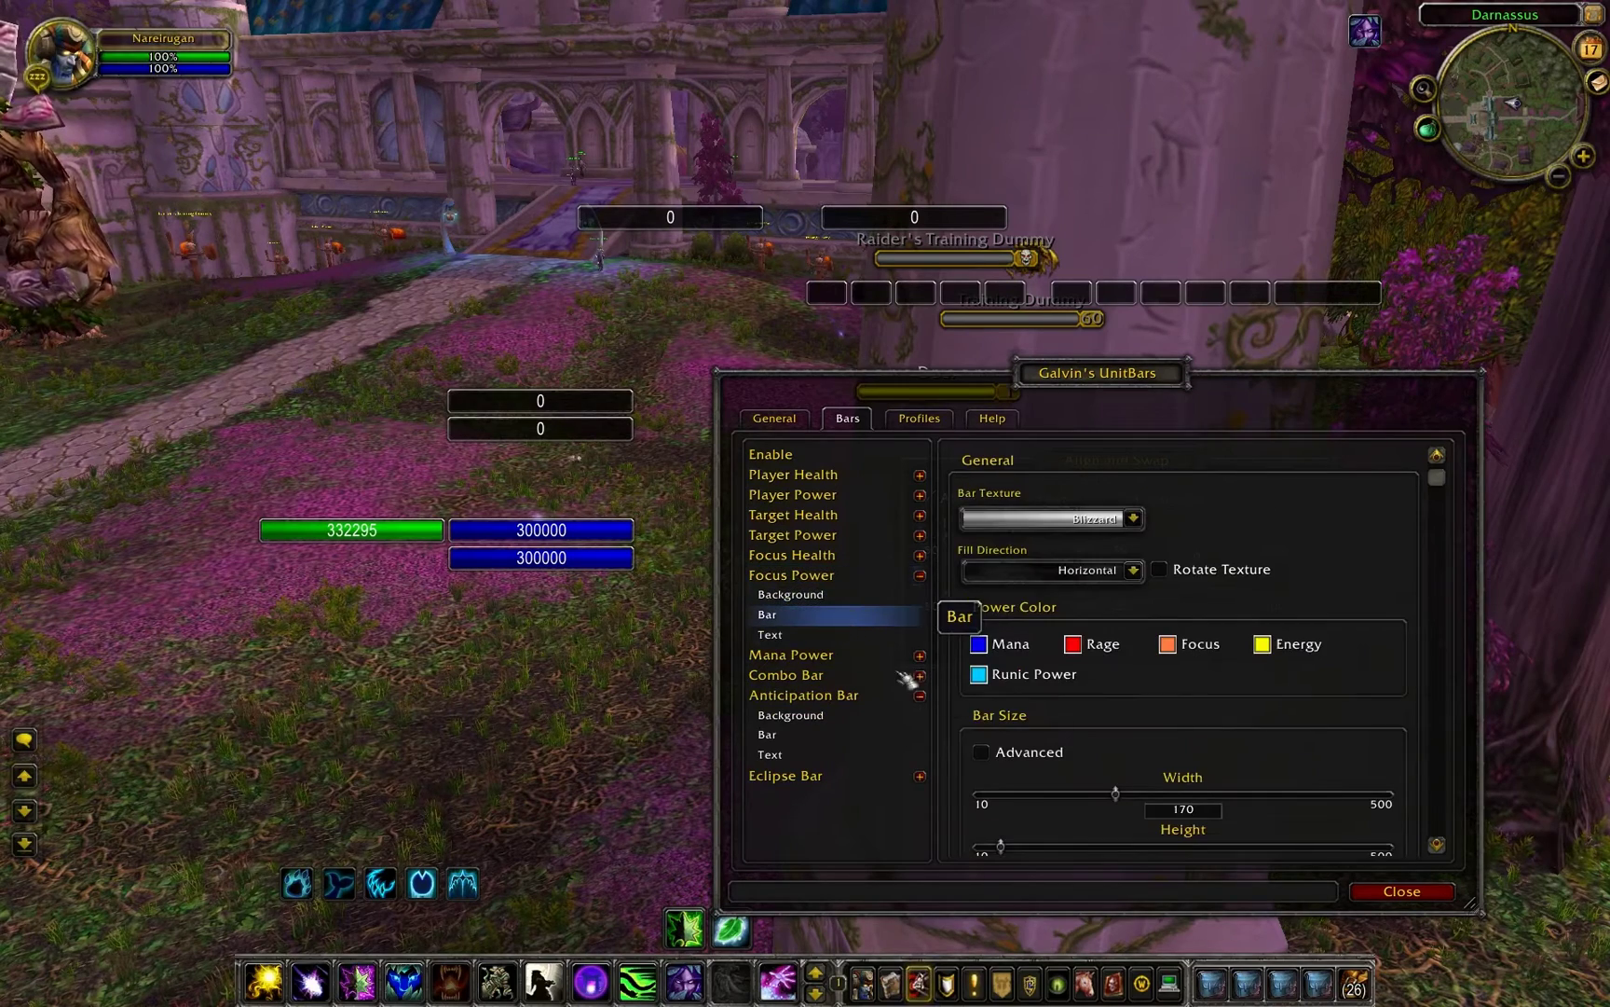
drag(1016, 850, 1054, 850)
drag(1129, 799, 1141, 793)
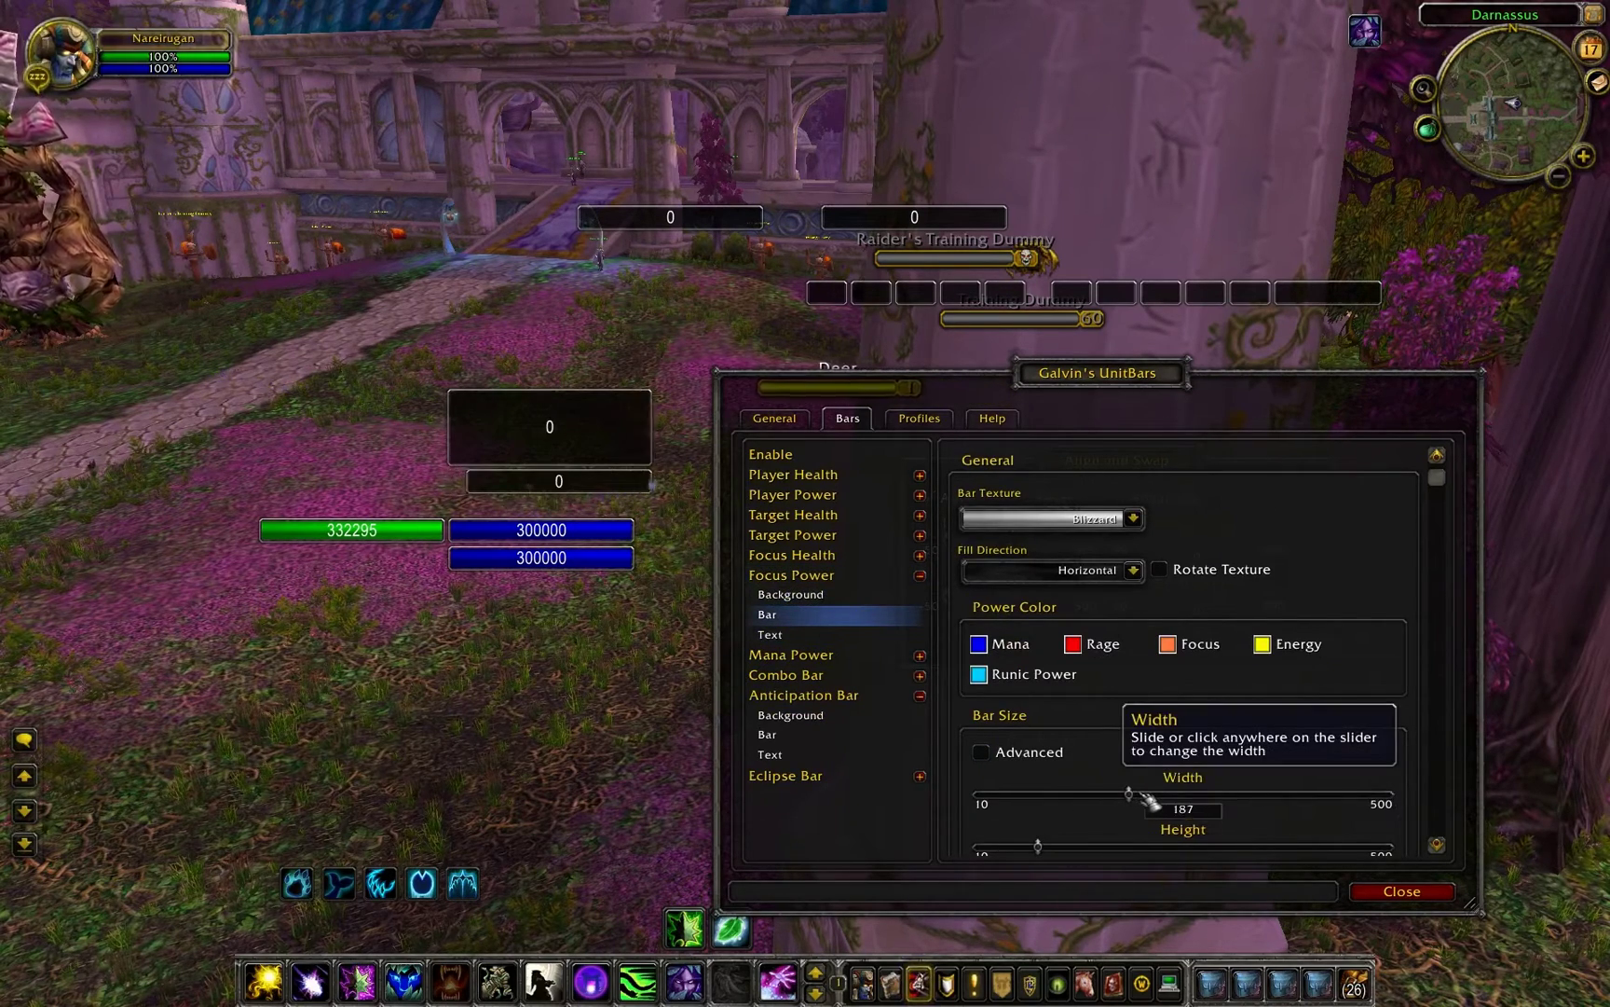
Step: Snap the Target Power bar against the Player Power bar, shifting the options window out of the way
drag(1125, 382, 1180, 358)
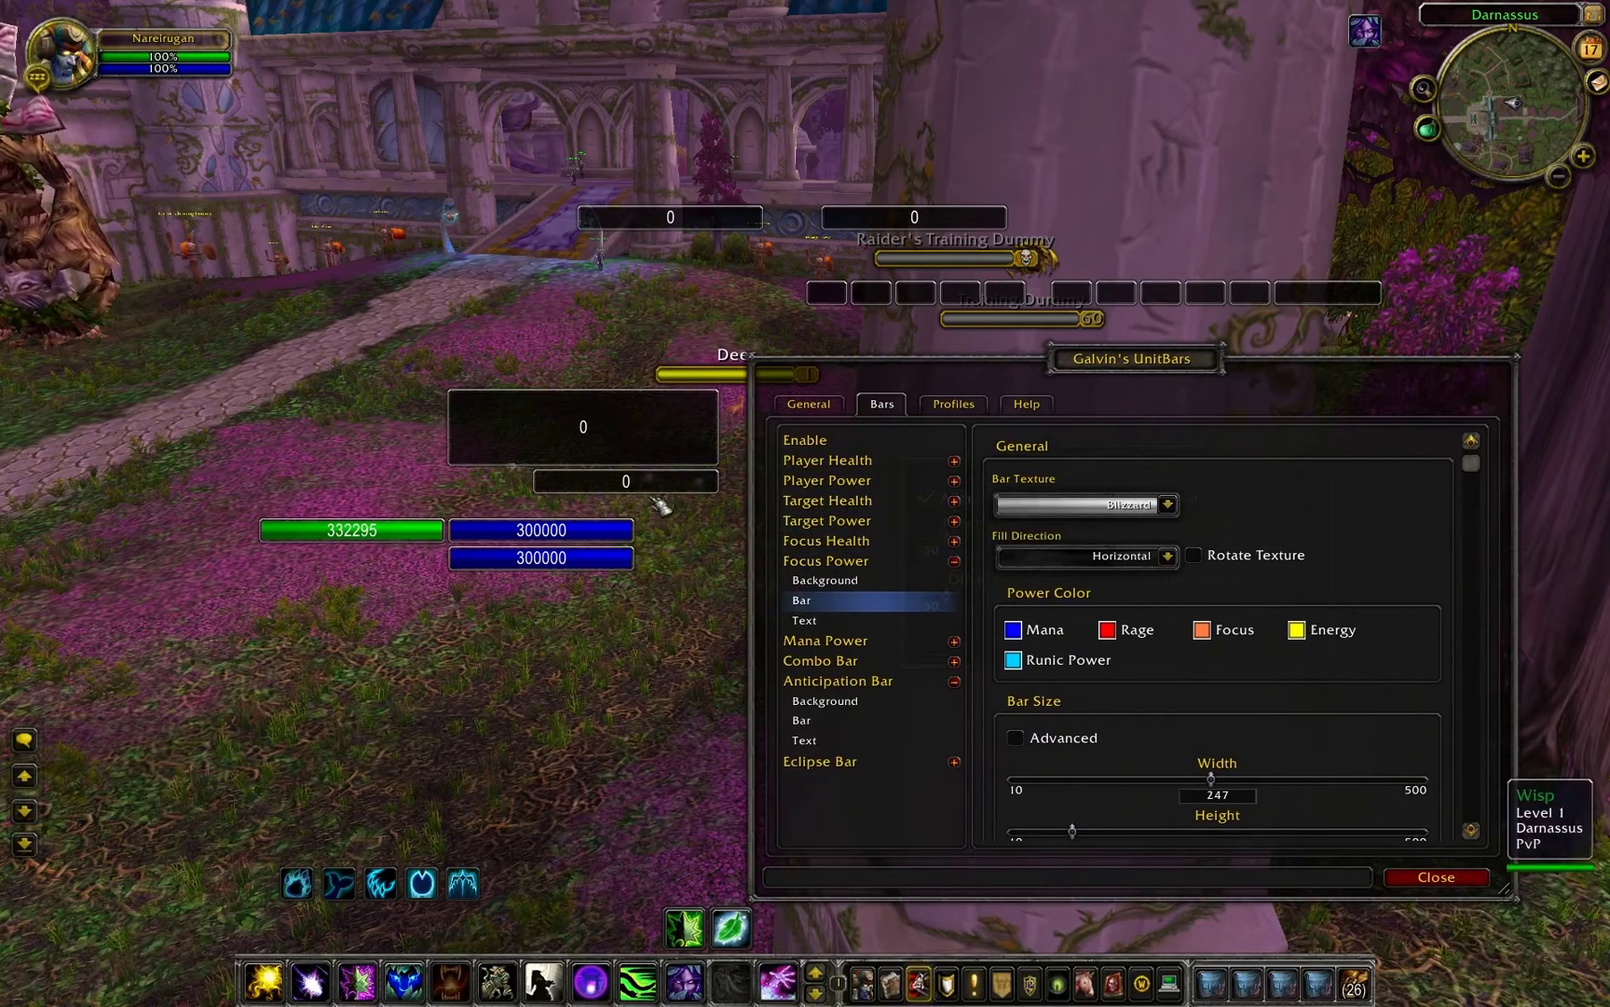
drag(648, 488, 375, 424)
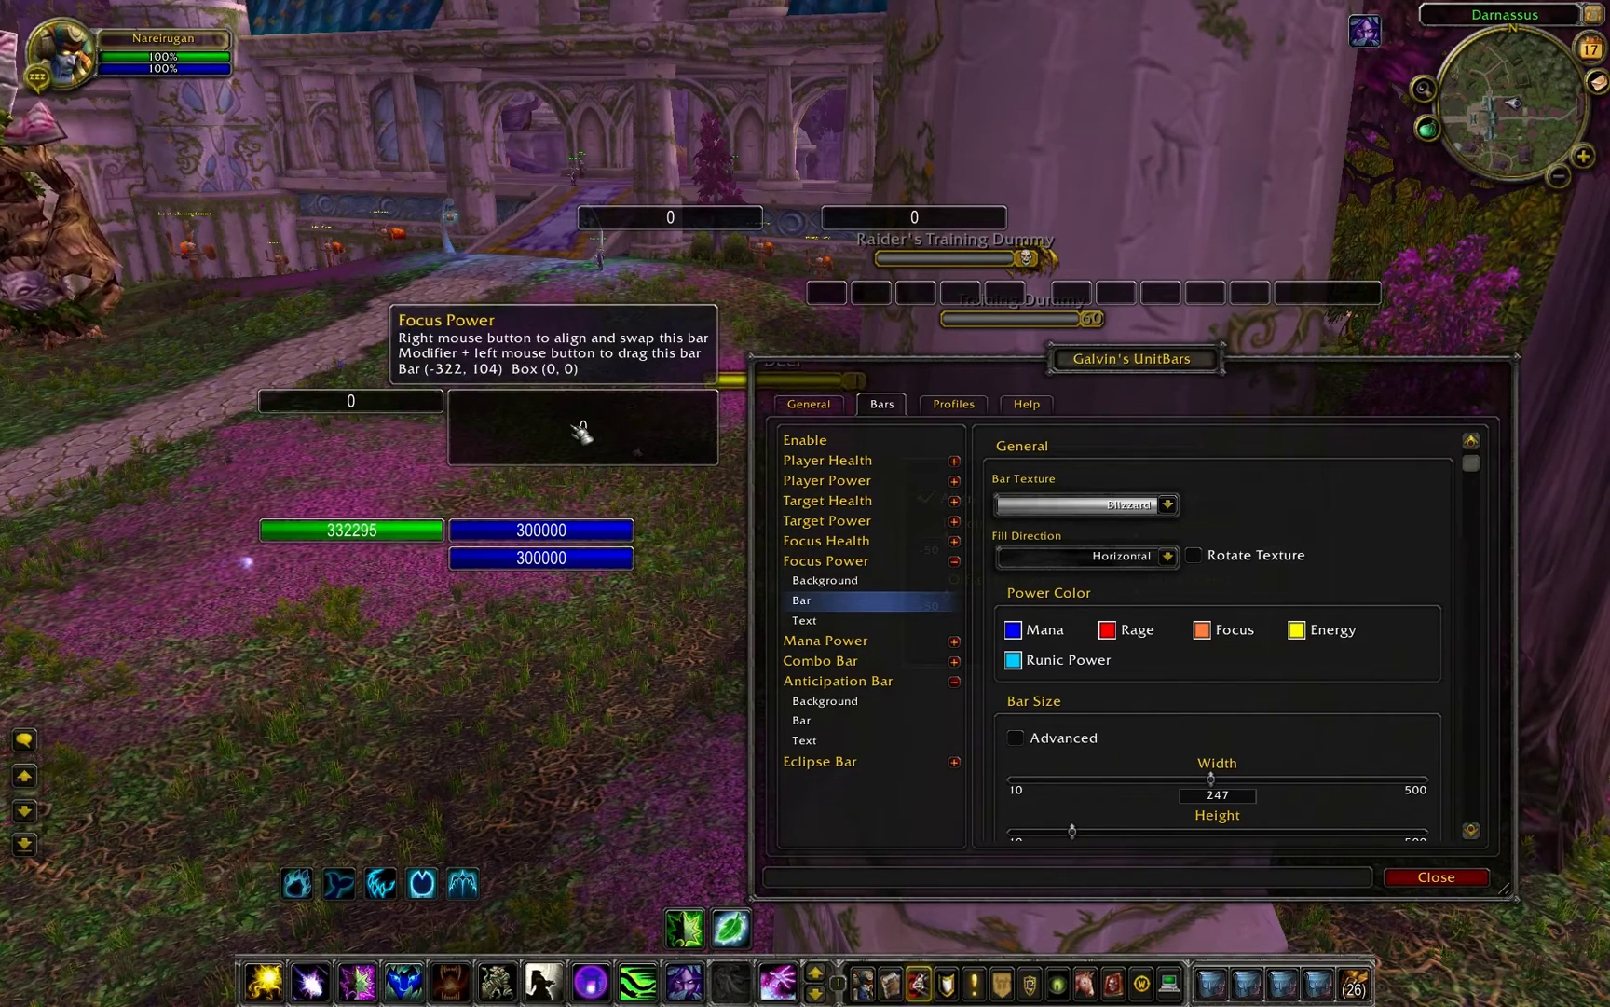
mouse_move(368, 431)
mouse_down()
mouse_move(364, 567)
mouse_move(466, 584)
mouse_move(546, 582)
mouse_move(558, 503)
mouse_move(321, 515)
mouse_move(575, 515)
mouse_move(592, 458)
mouse_move(575, 601)
mouse_move(377, 570)
mouse_move(334, 522)
mouse_move(424, 496)
mouse_move(623, 514)
mouse_move(279, 433)
mouse_move(282, 395)
mouse_up()
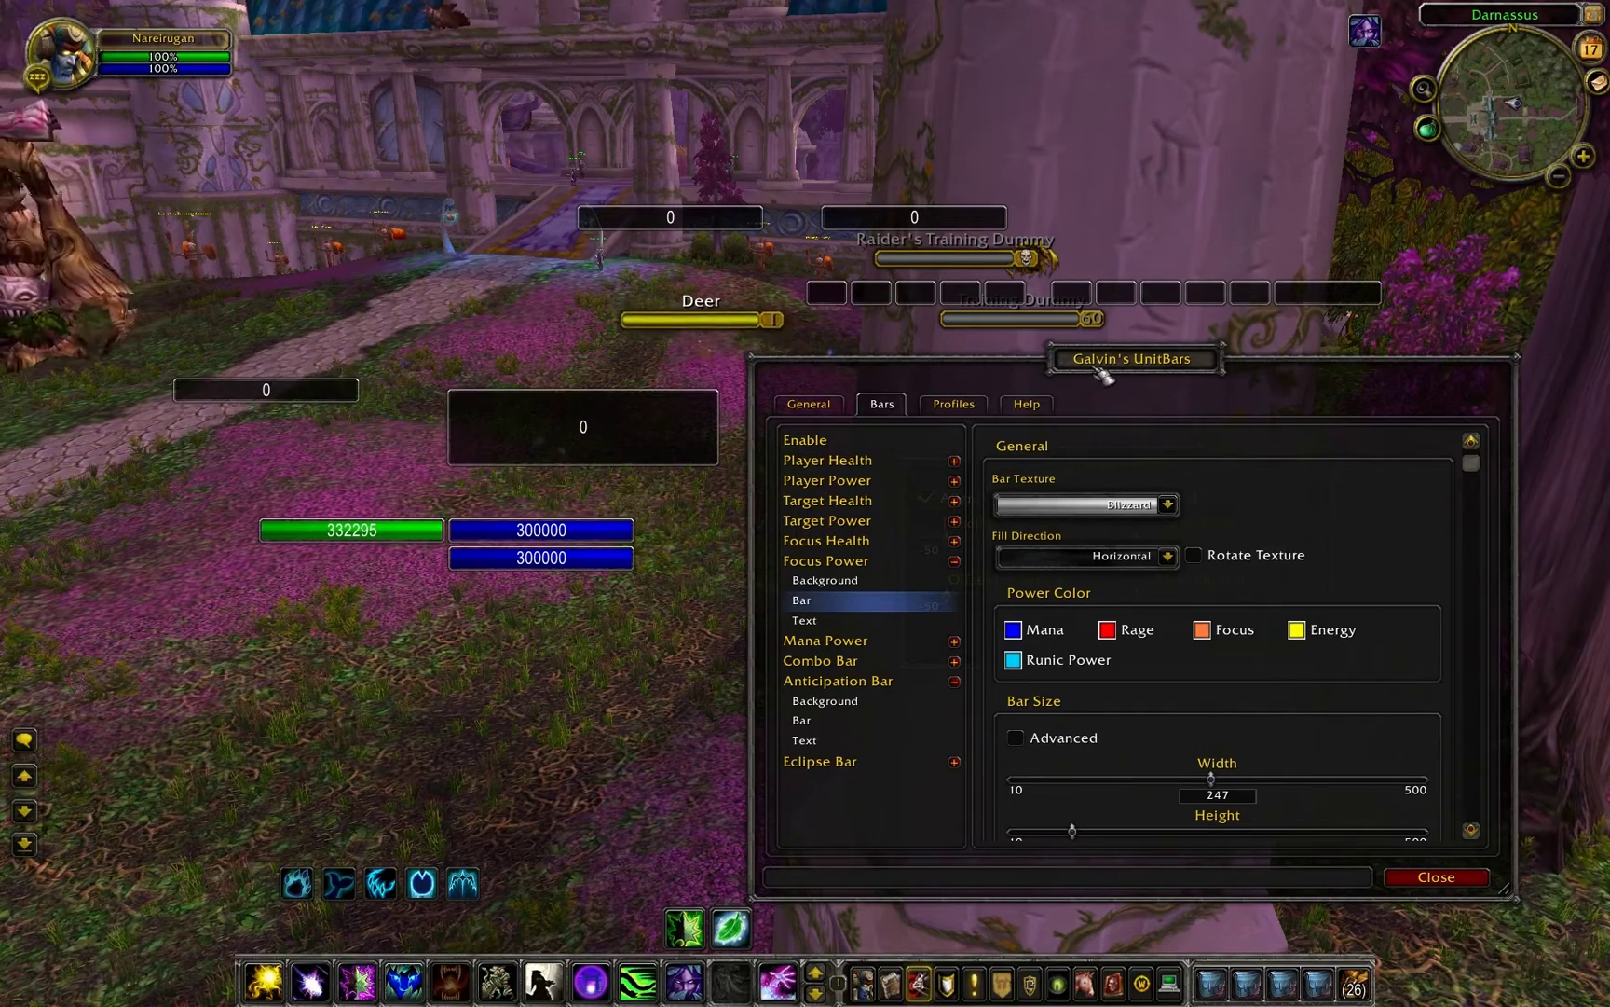
drag(1109, 367, 1109, 382)
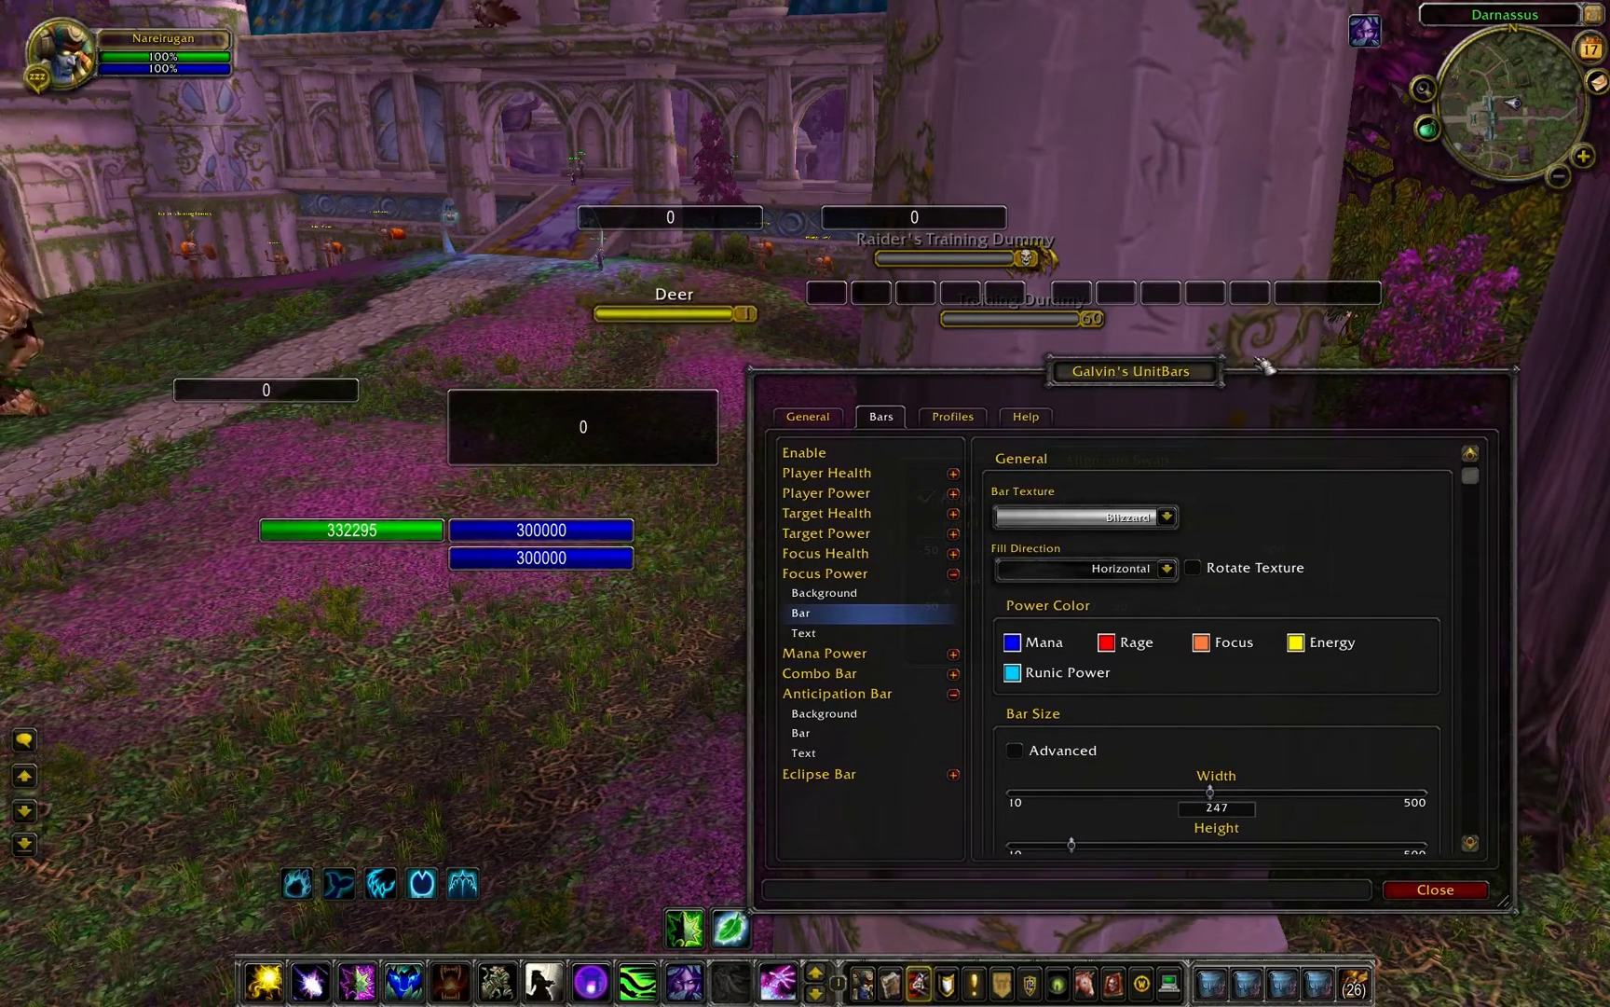
mouse_move(1144, 380)
mouse_down()
mouse_move(1310, 370)
mouse_move(1135, 362)
mouse_up()
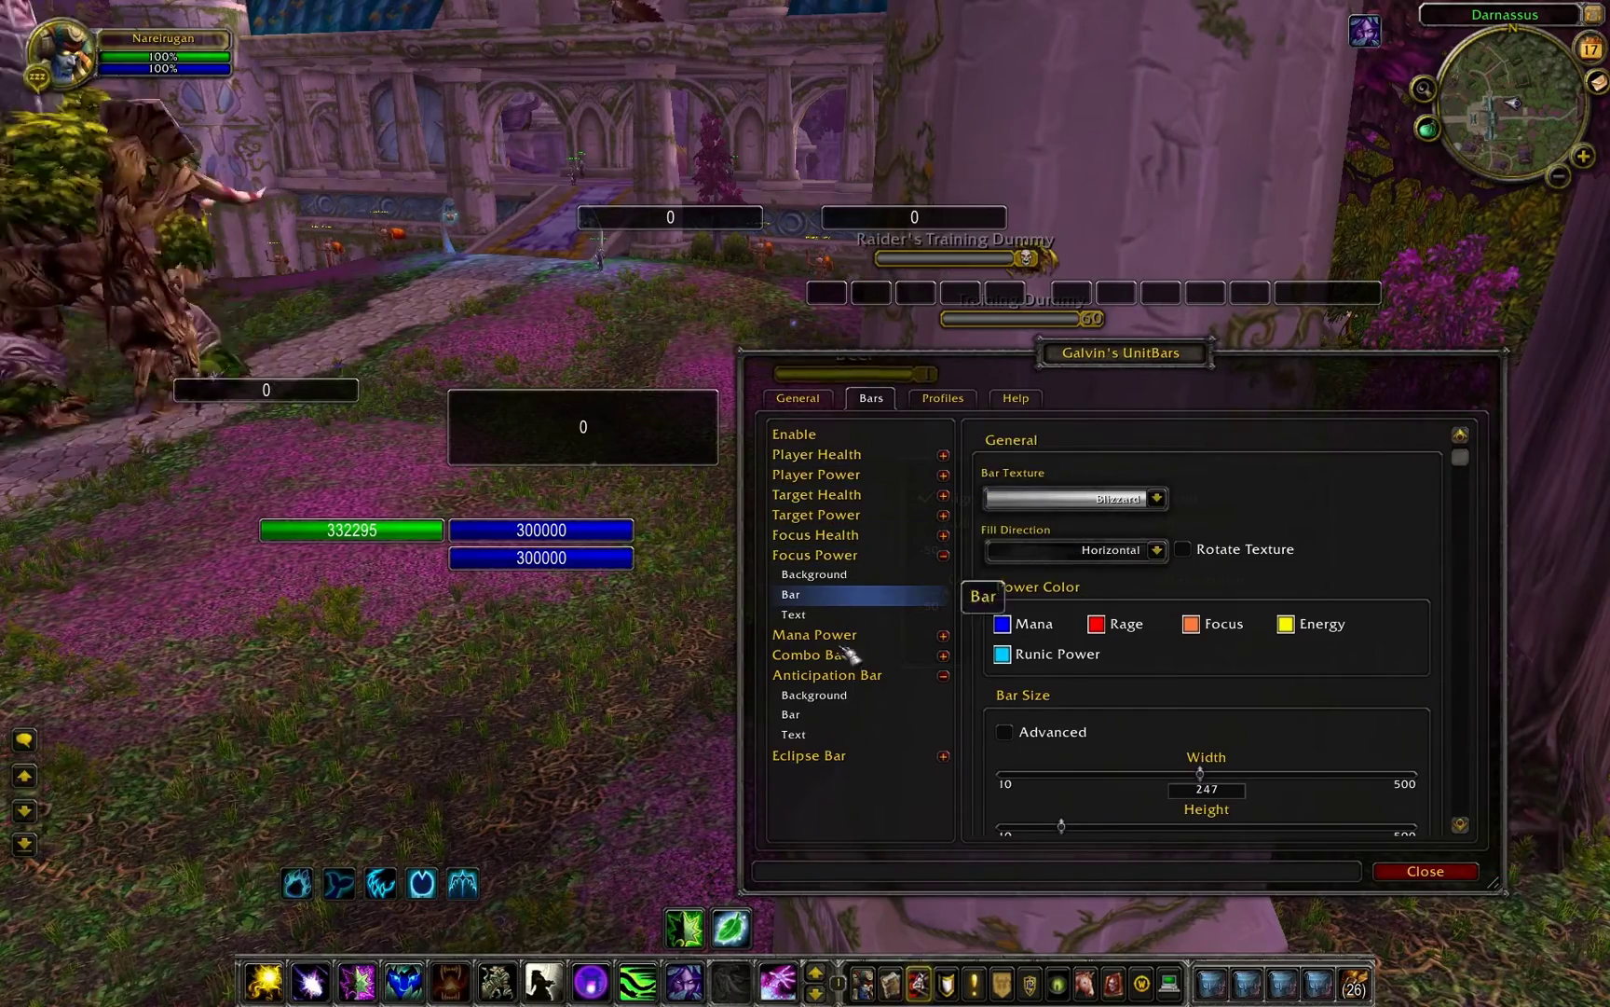
Step: Enable Float for the Anticipation Bar and drag its anticipation time box out of the charge row
click(850, 676)
drag(689, 671, 1167, 226)
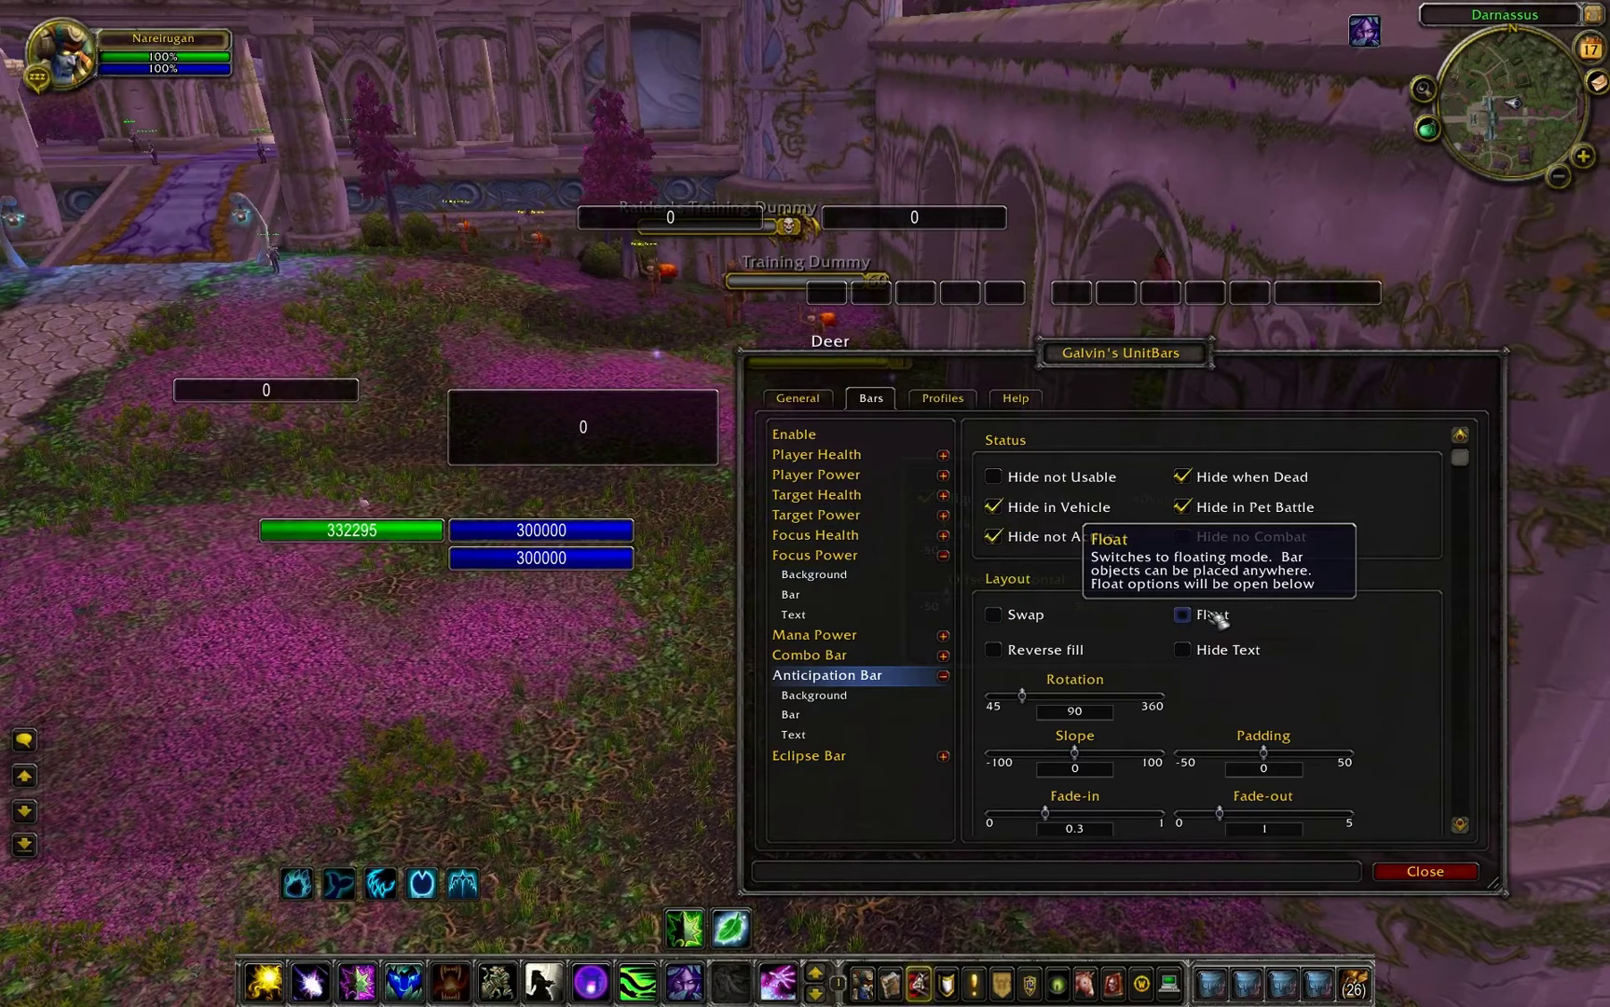
click(1184, 614)
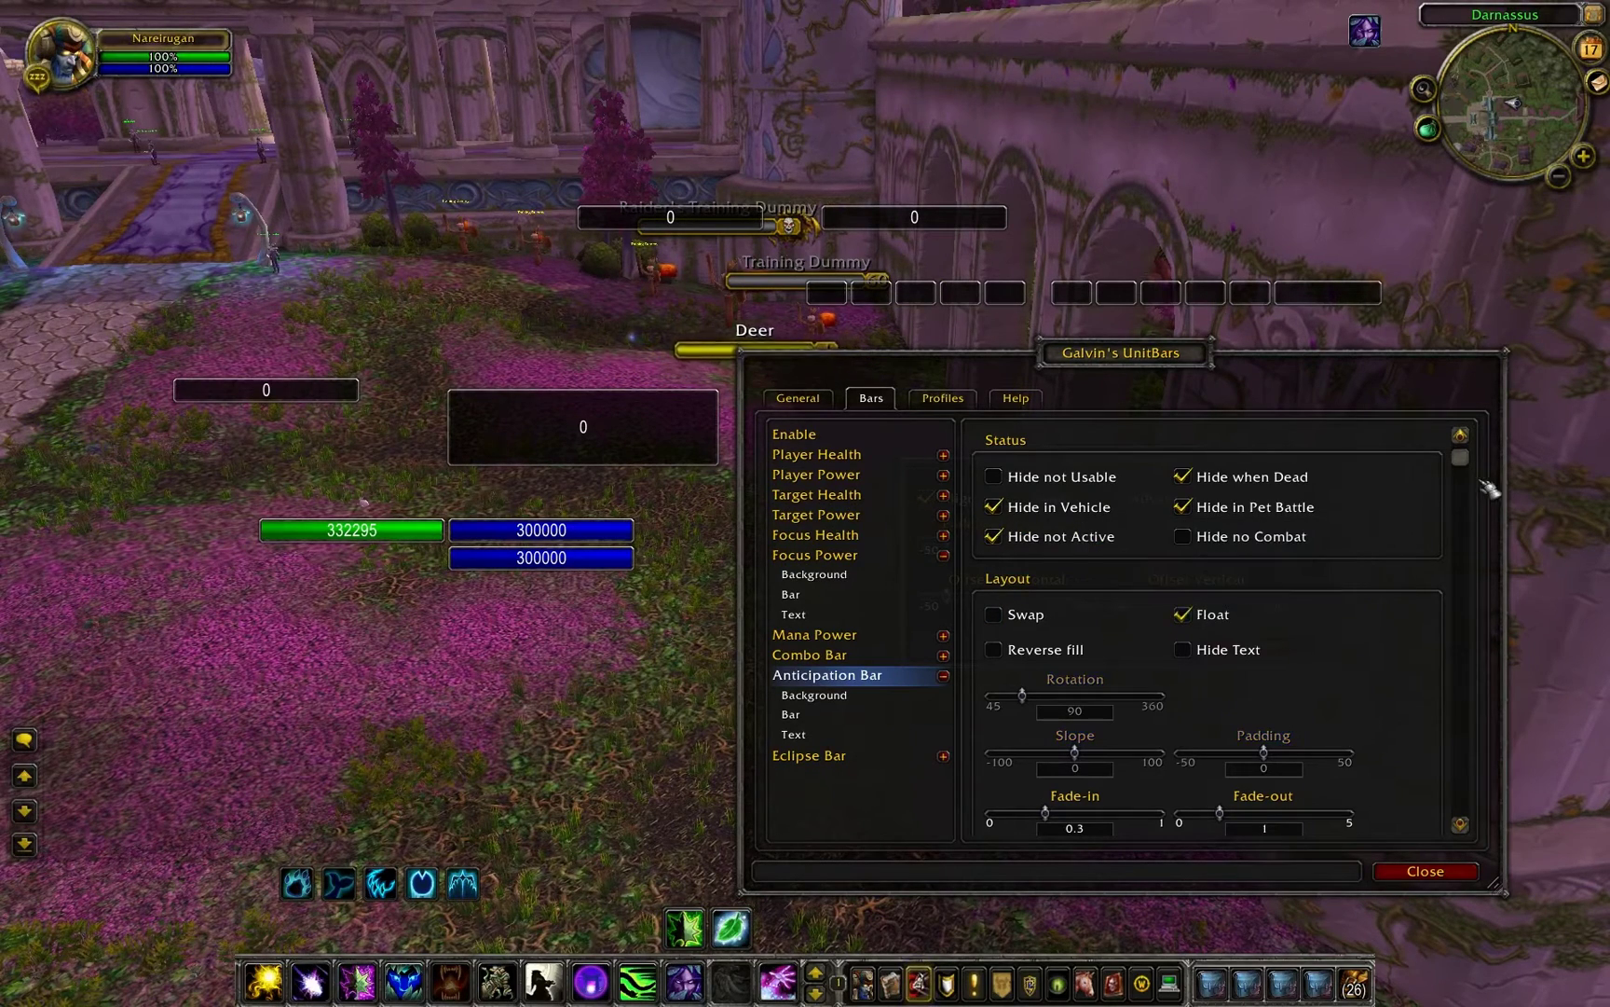
drag(1468, 470, 1427, 705)
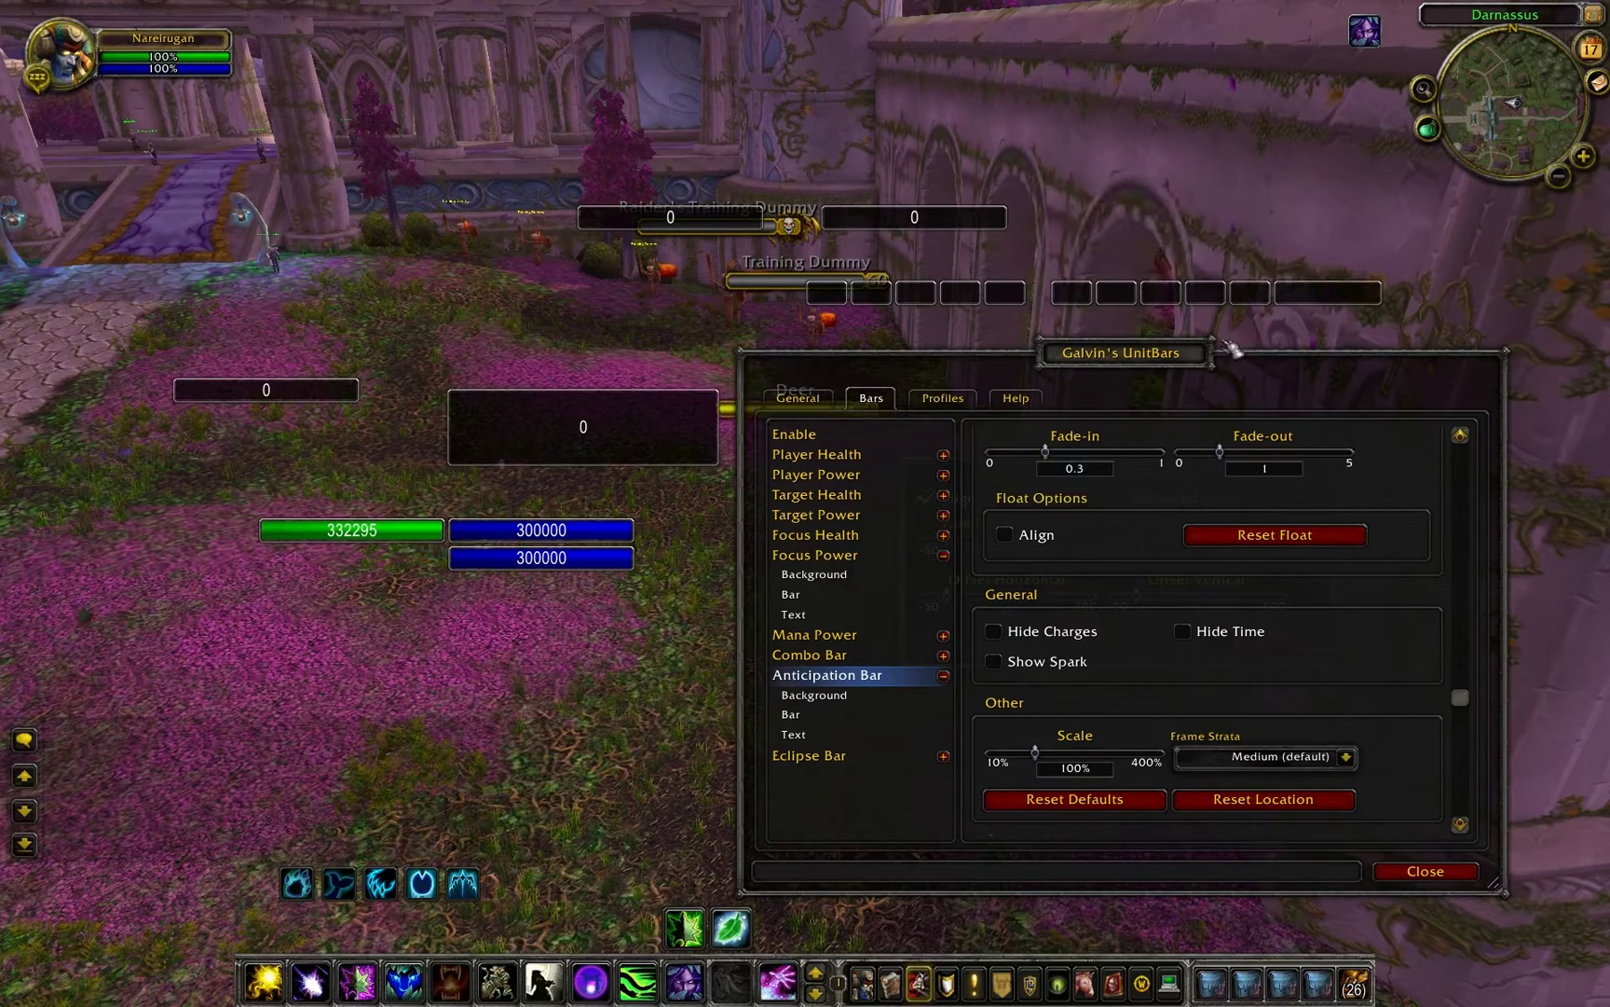
drag(1164, 360, 1173, 408)
drag(1330, 313, 1183, 350)
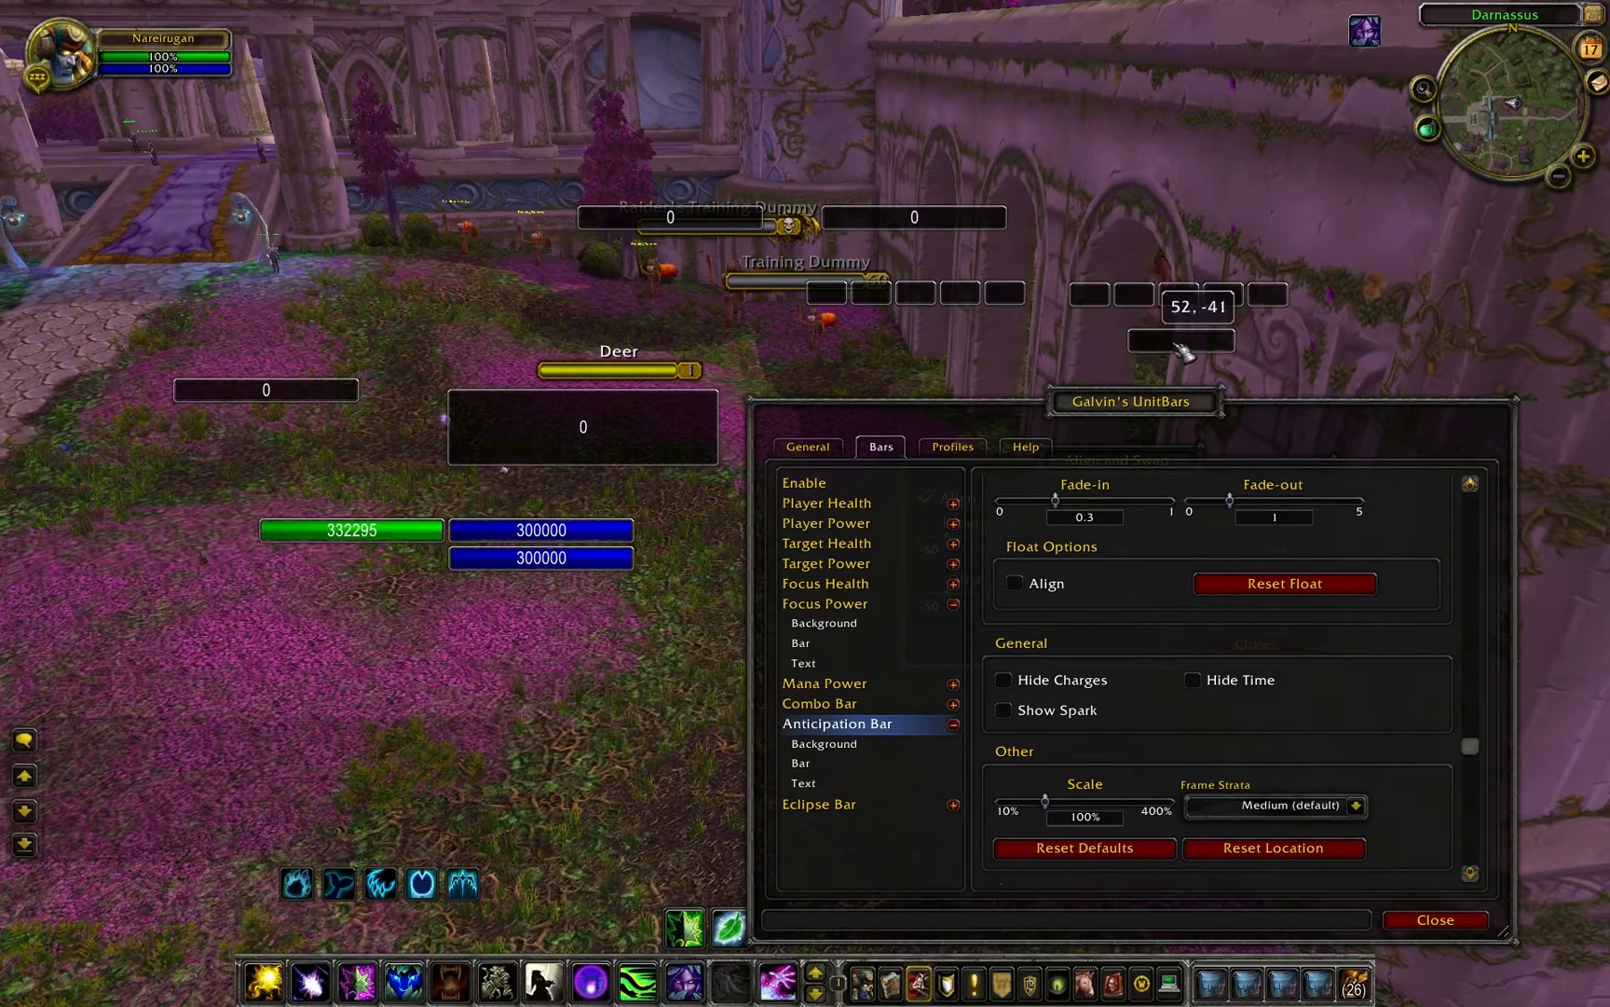
Step: Turn on alignment for the floating charge boxes and adjust the horizontal offset and vertical padding
click(1021, 584)
drag(1212, 345, 1277, 336)
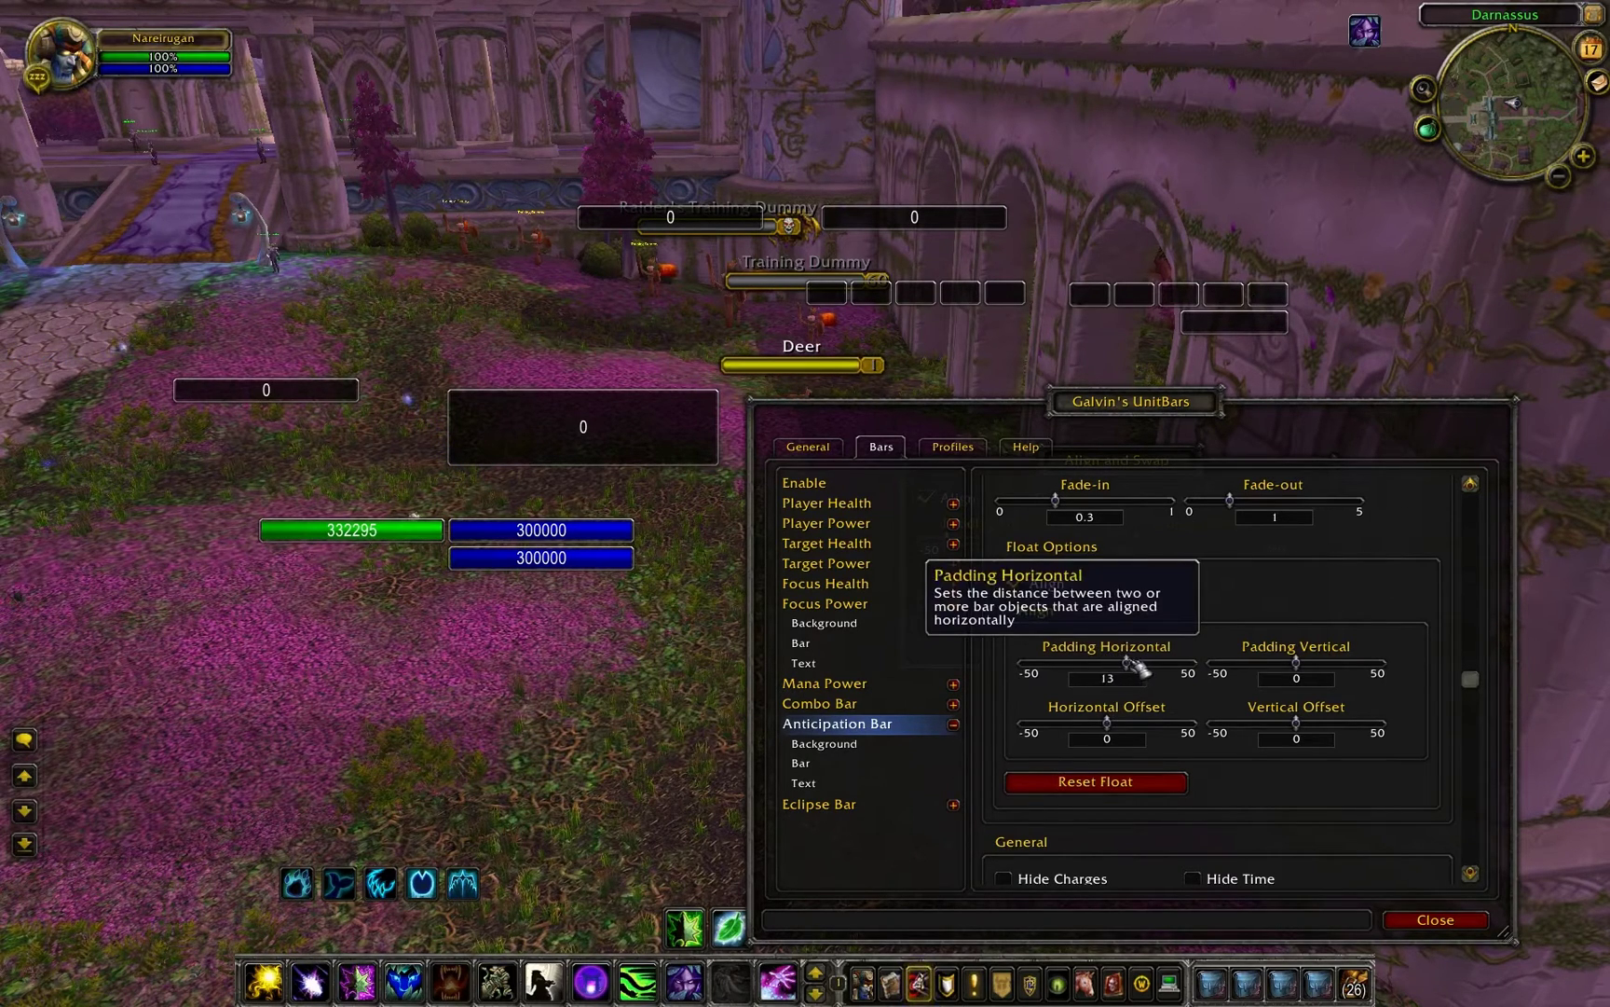
drag(1118, 725, 1125, 725)
drag(1297, 663, 1304, 663)
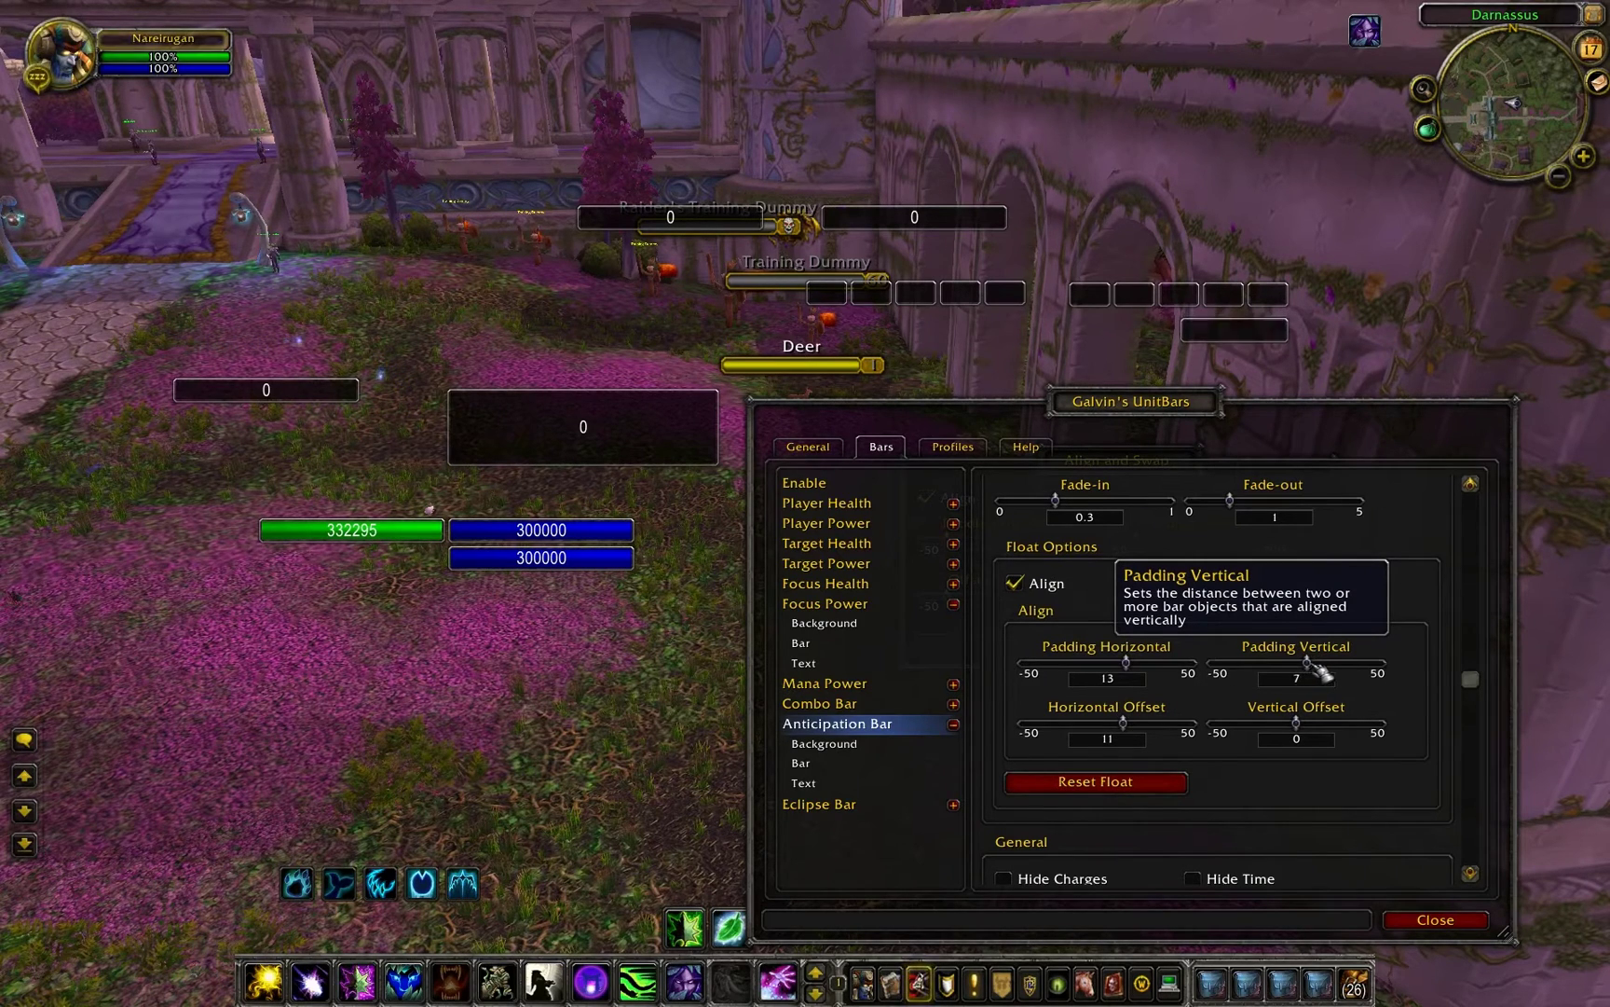
Step: Reposition charge boxes 5 and 1, finishing with padding 2 horizontal, 6 vertical and zero offsets
drag(1266, 330, 1149, 207)
drag(1098, 297, 1379, 222)
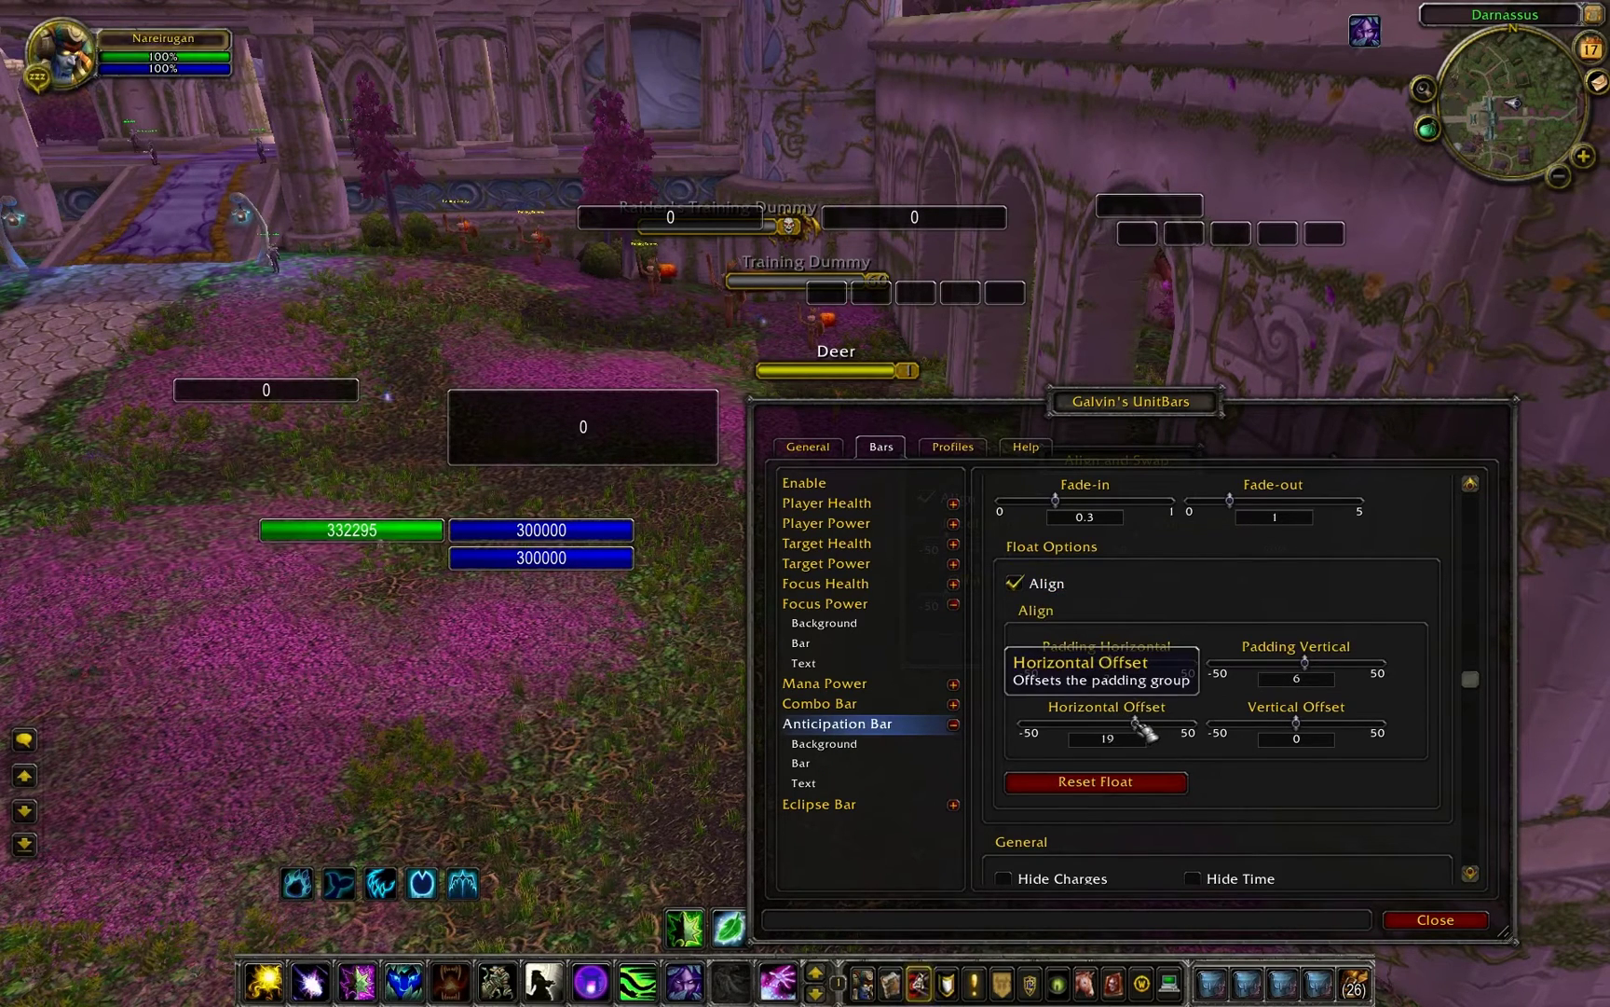
drag(1115, 724, 1109, 724)
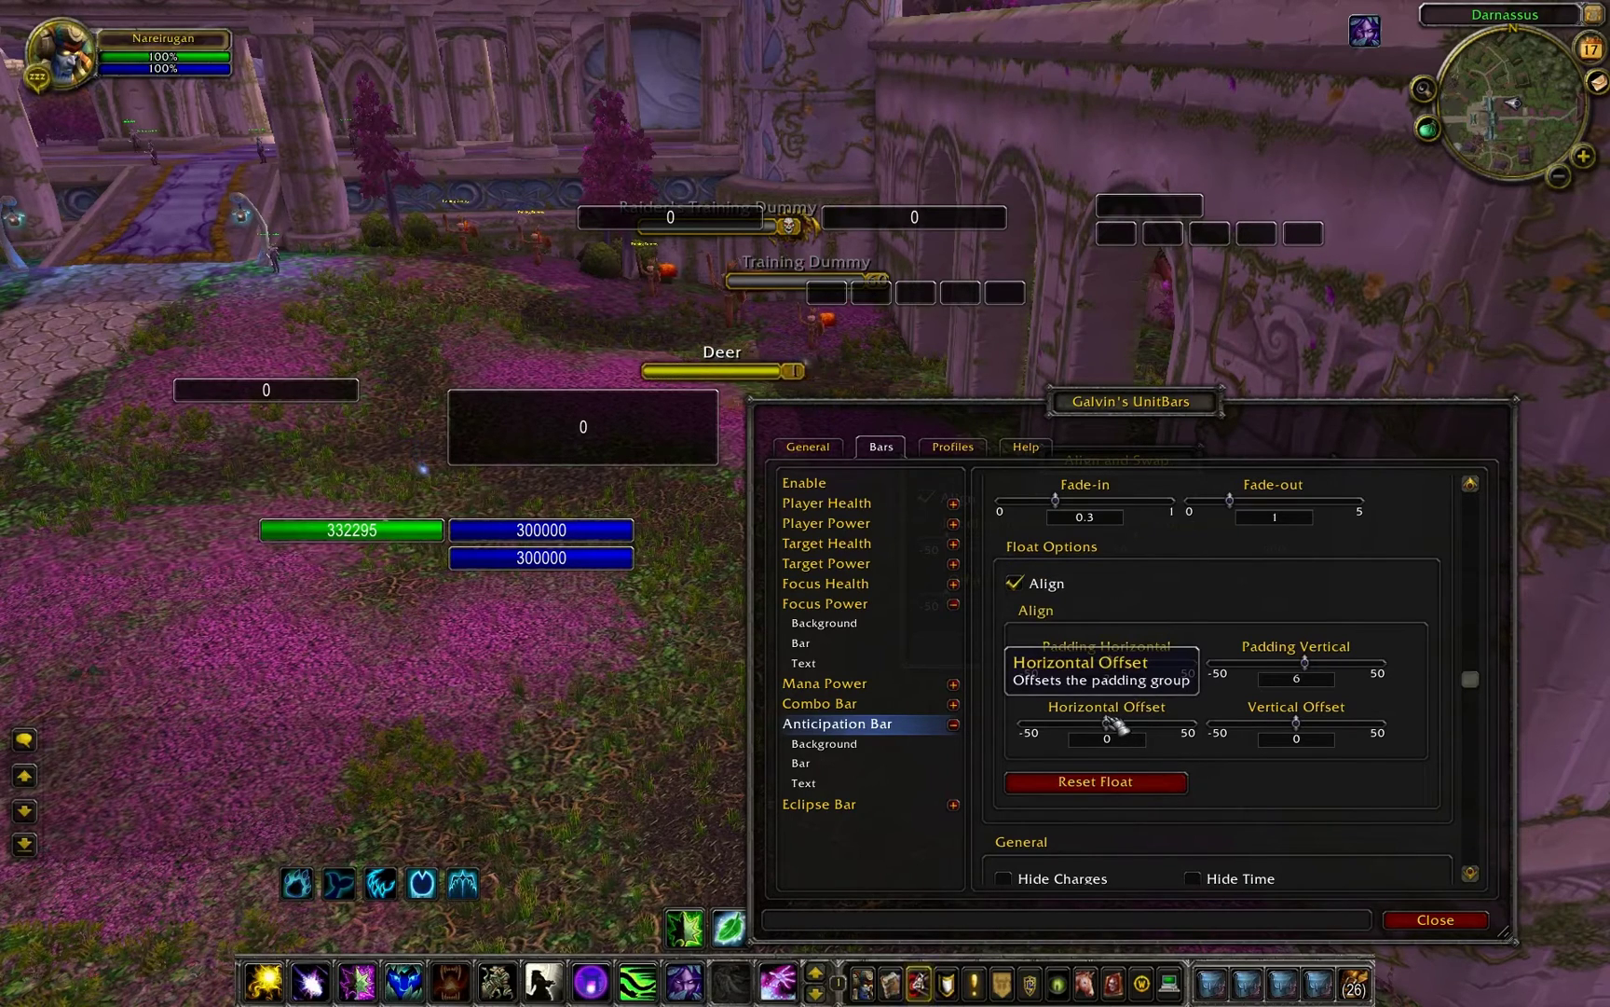
drag(1195, 411, 1172, 371)
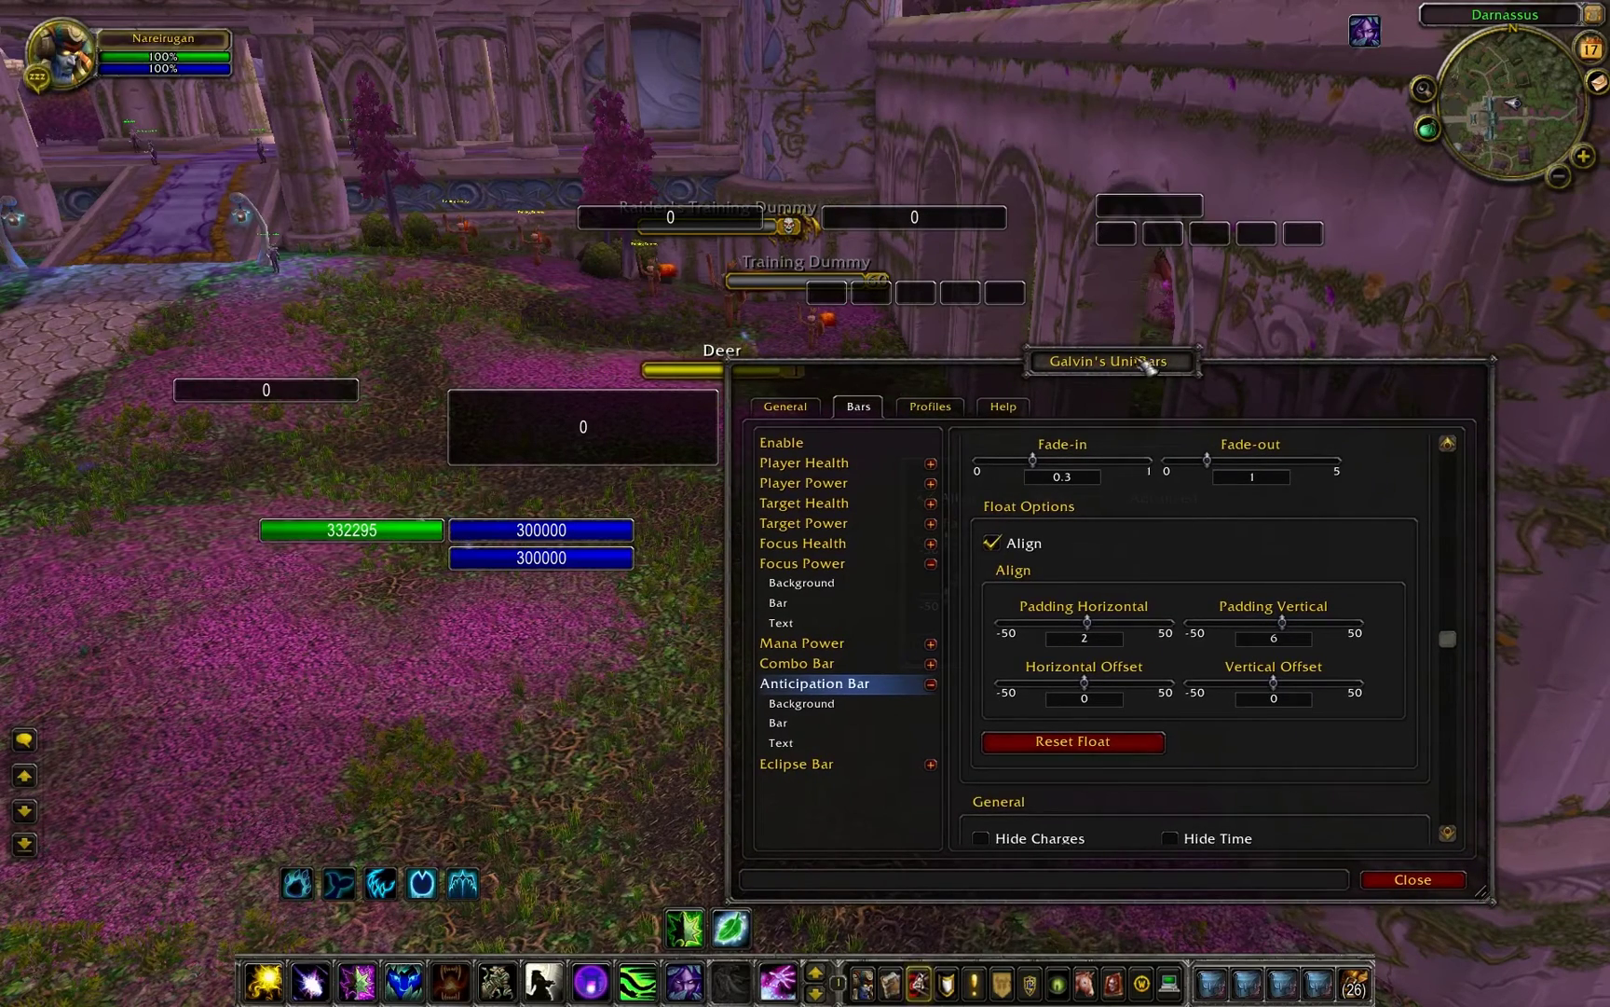
Step: Reopen the UnitBars options with /gub and set the Horizontal Offset to -1
click(1414, 881)
text(/gub)
key(Return)
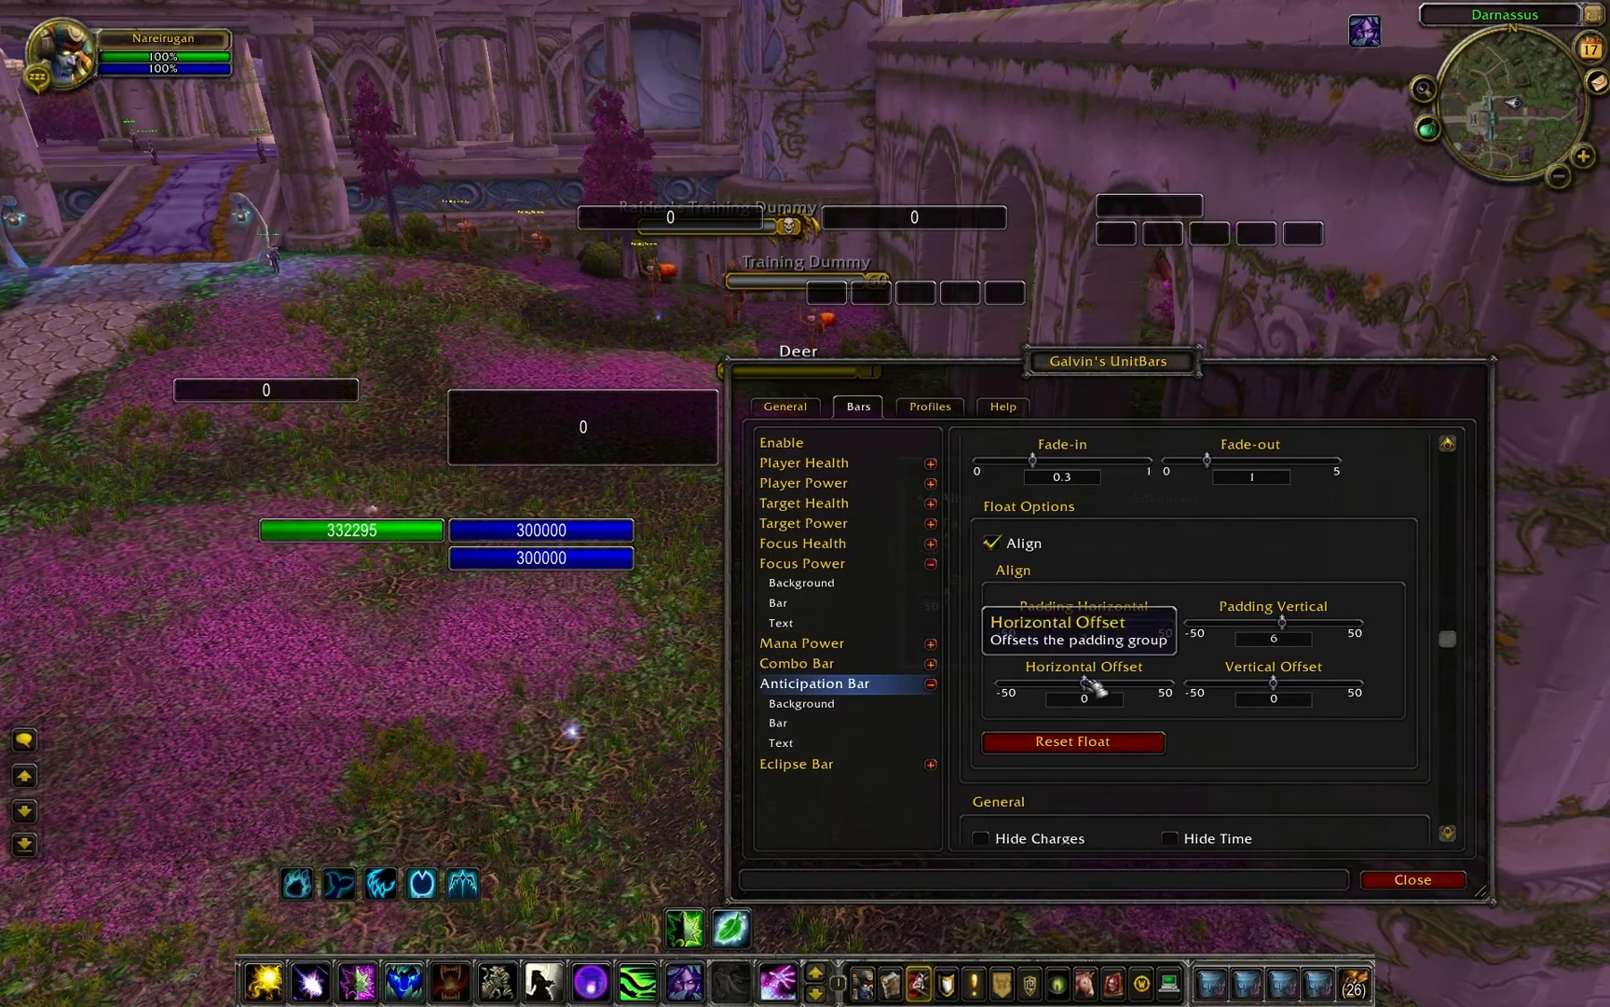
drag(1094, 687, 1086, 687)
drag(1062, 368, 1375, 345)
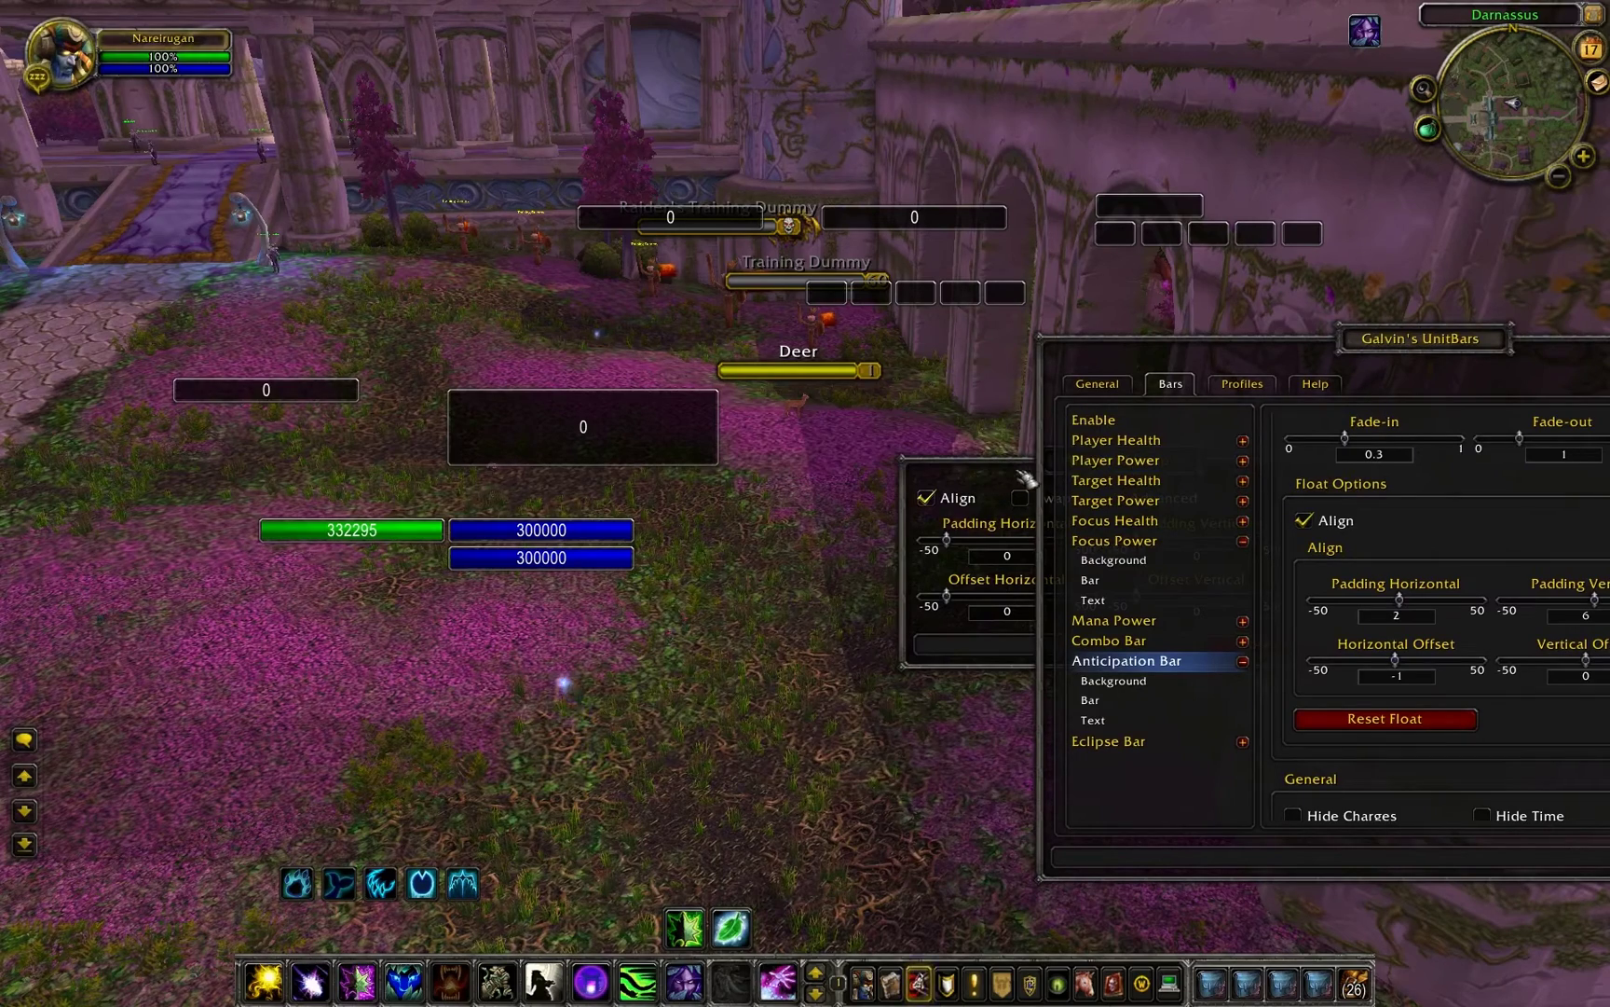
Step: Tick Swap, then switch Align back on in the Align and Swap dialog
click(1020, 497)
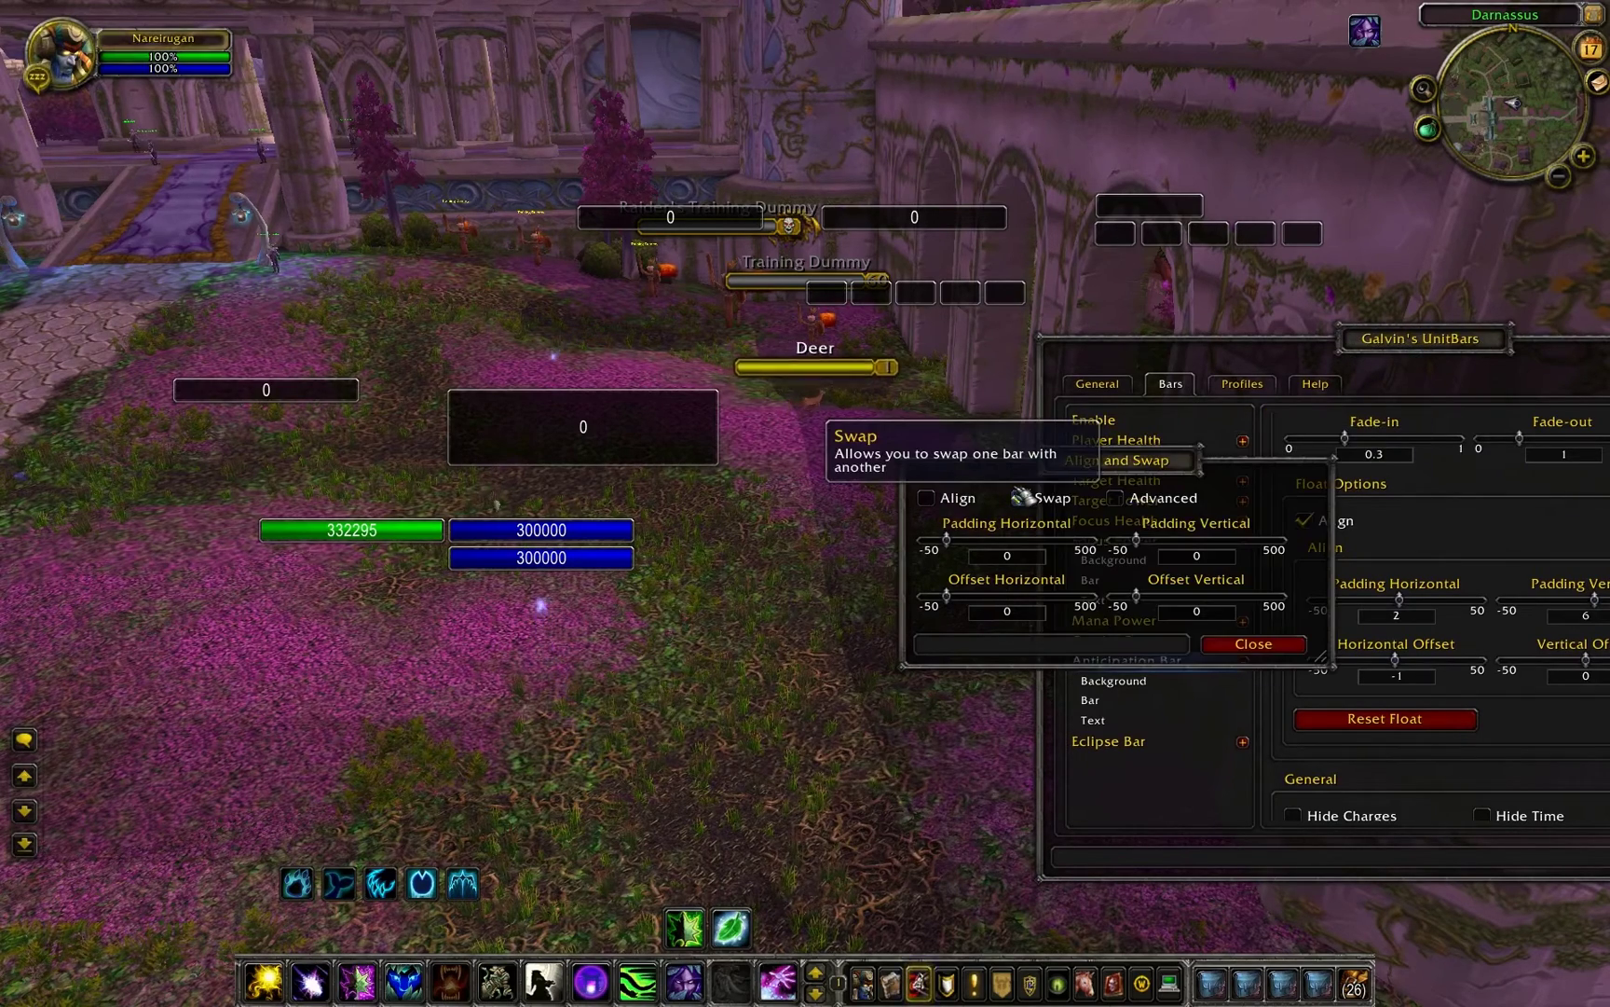
click(960, 499)
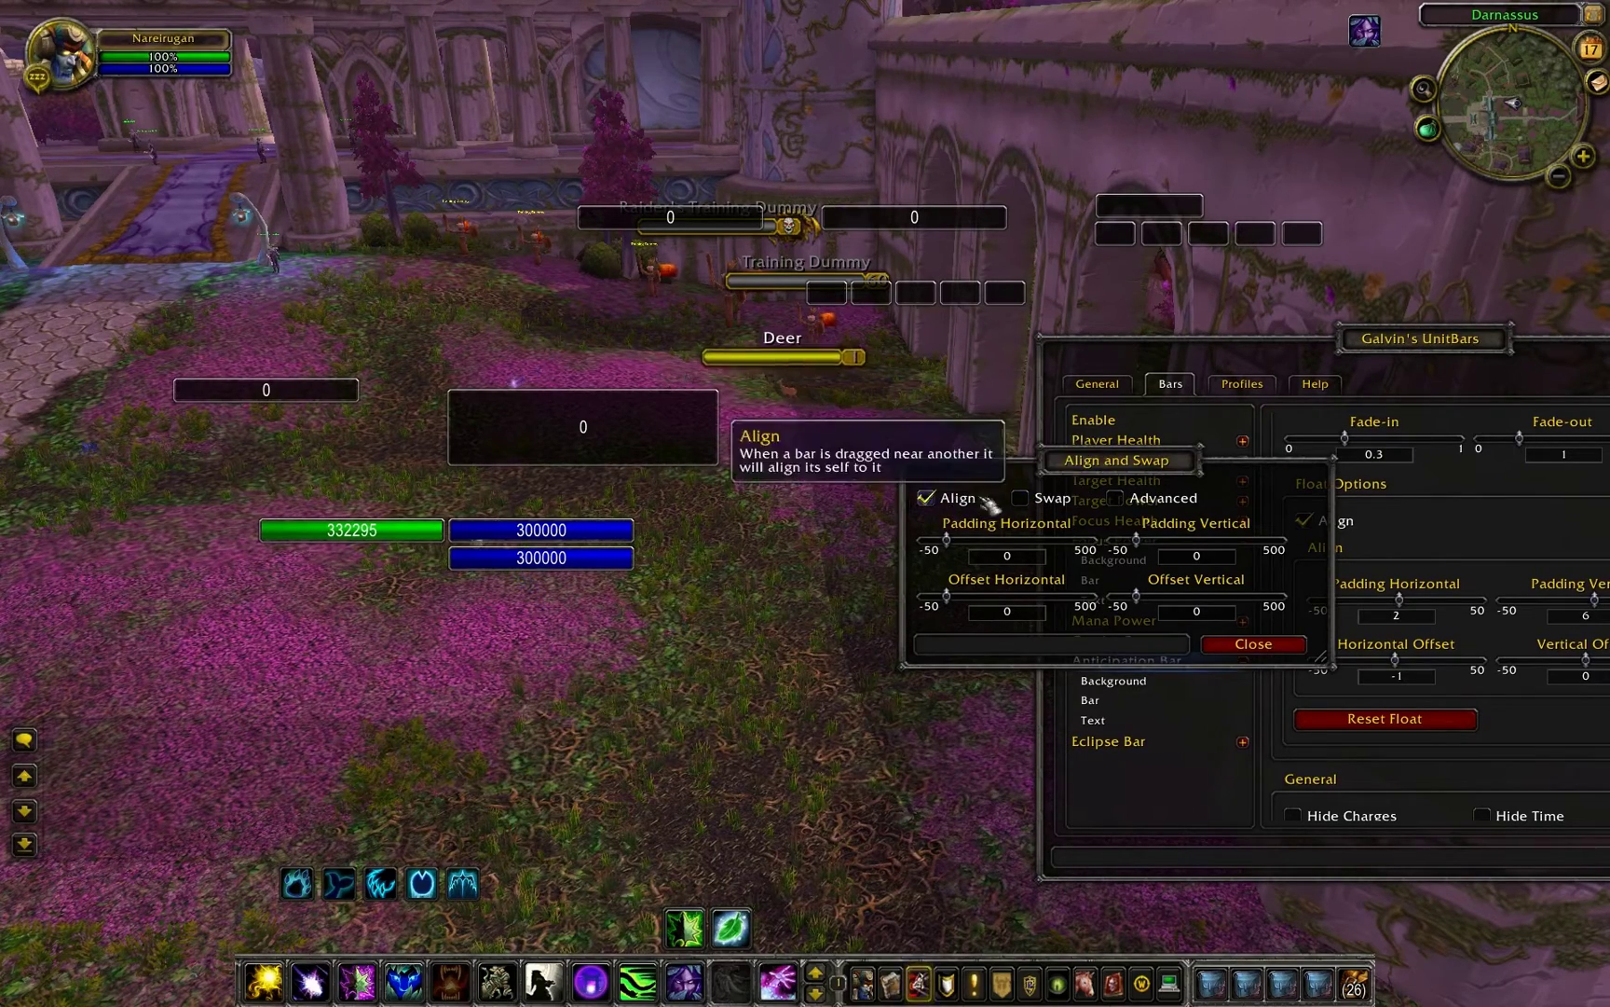
drag(1160, 473, 959, 491)
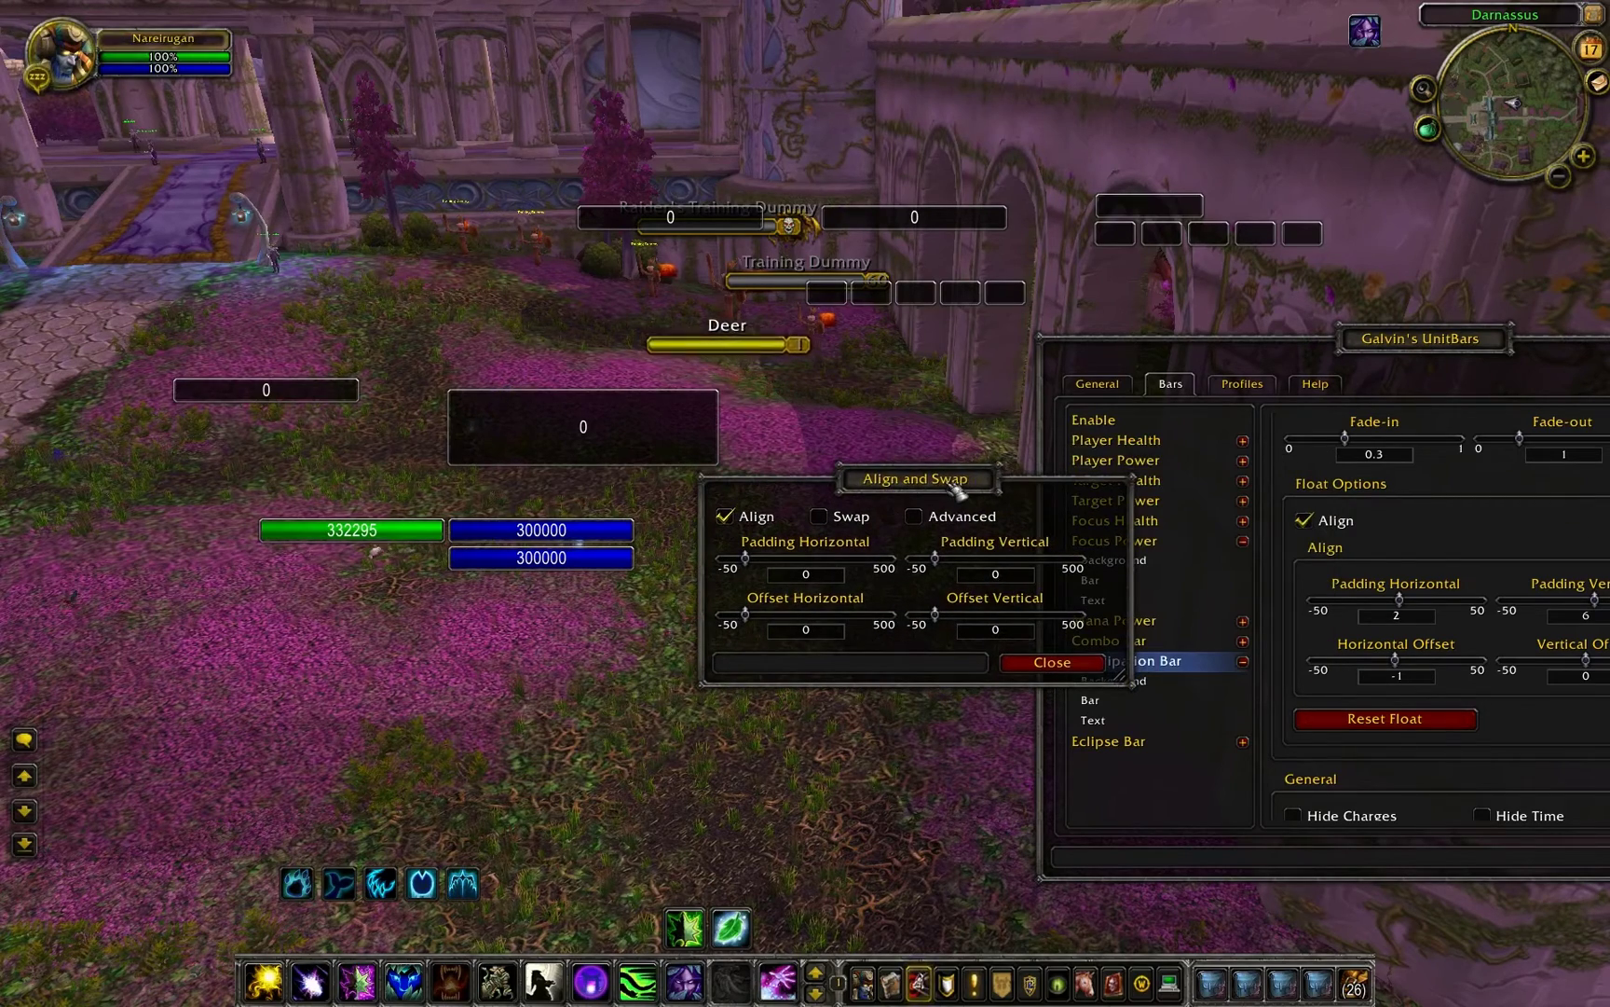
drag(1395, 341, 1210, 349)
drag(1343, 353, 1288, 345)
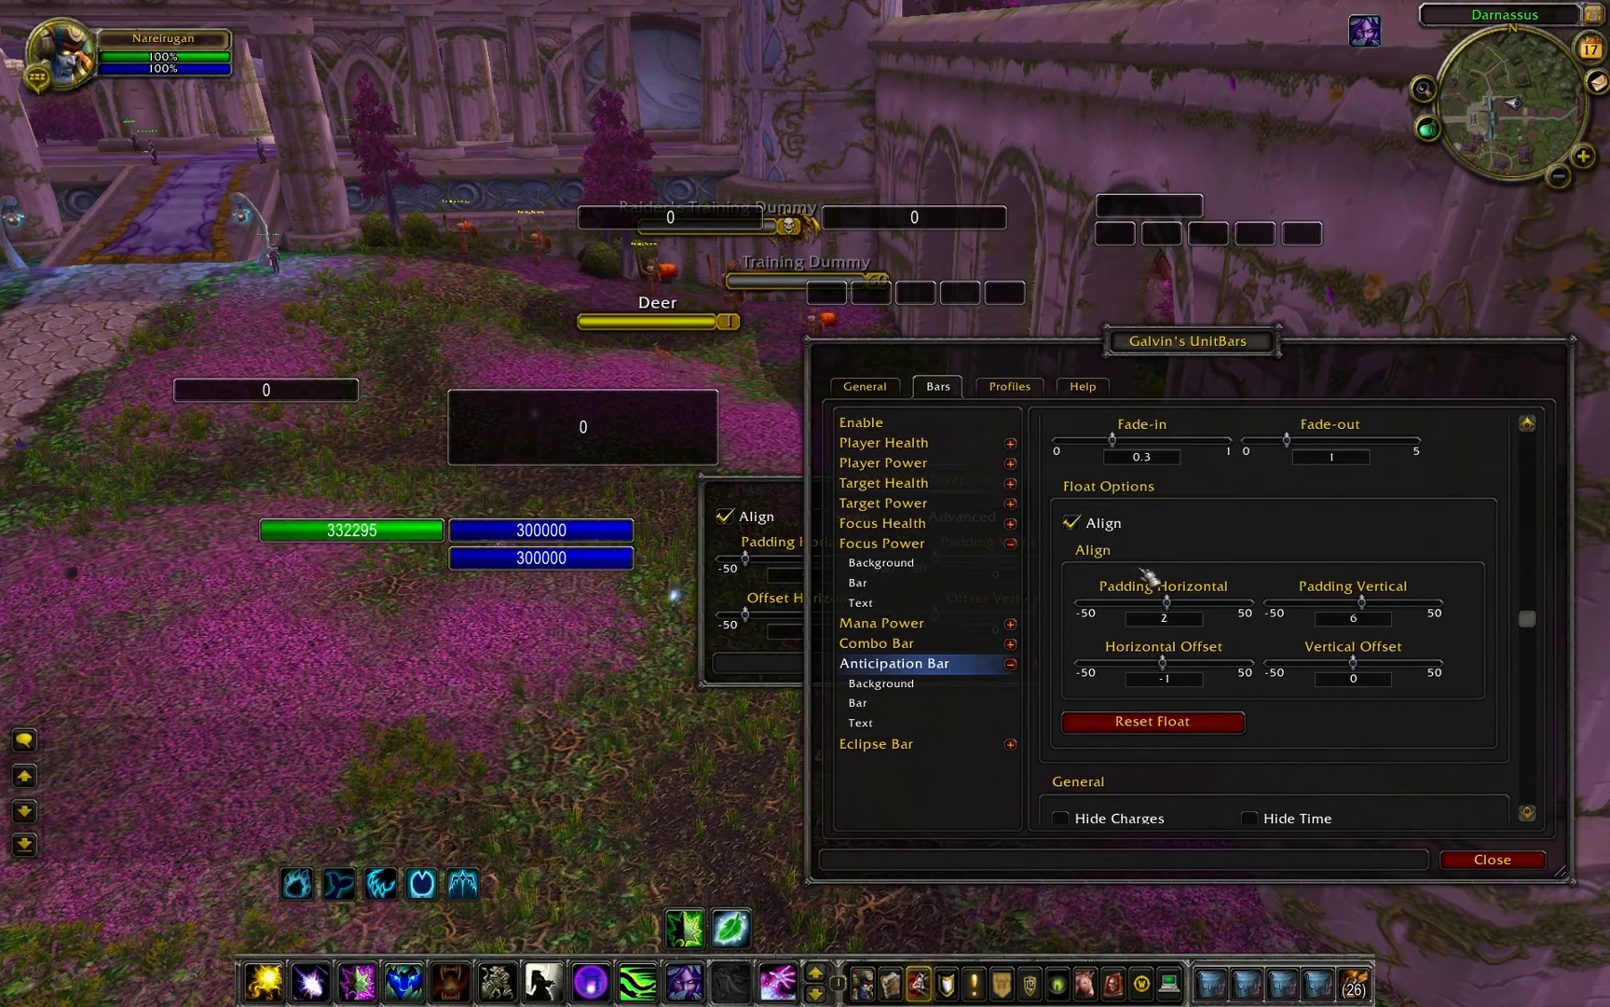
scroll(1536, 634, up, 10)
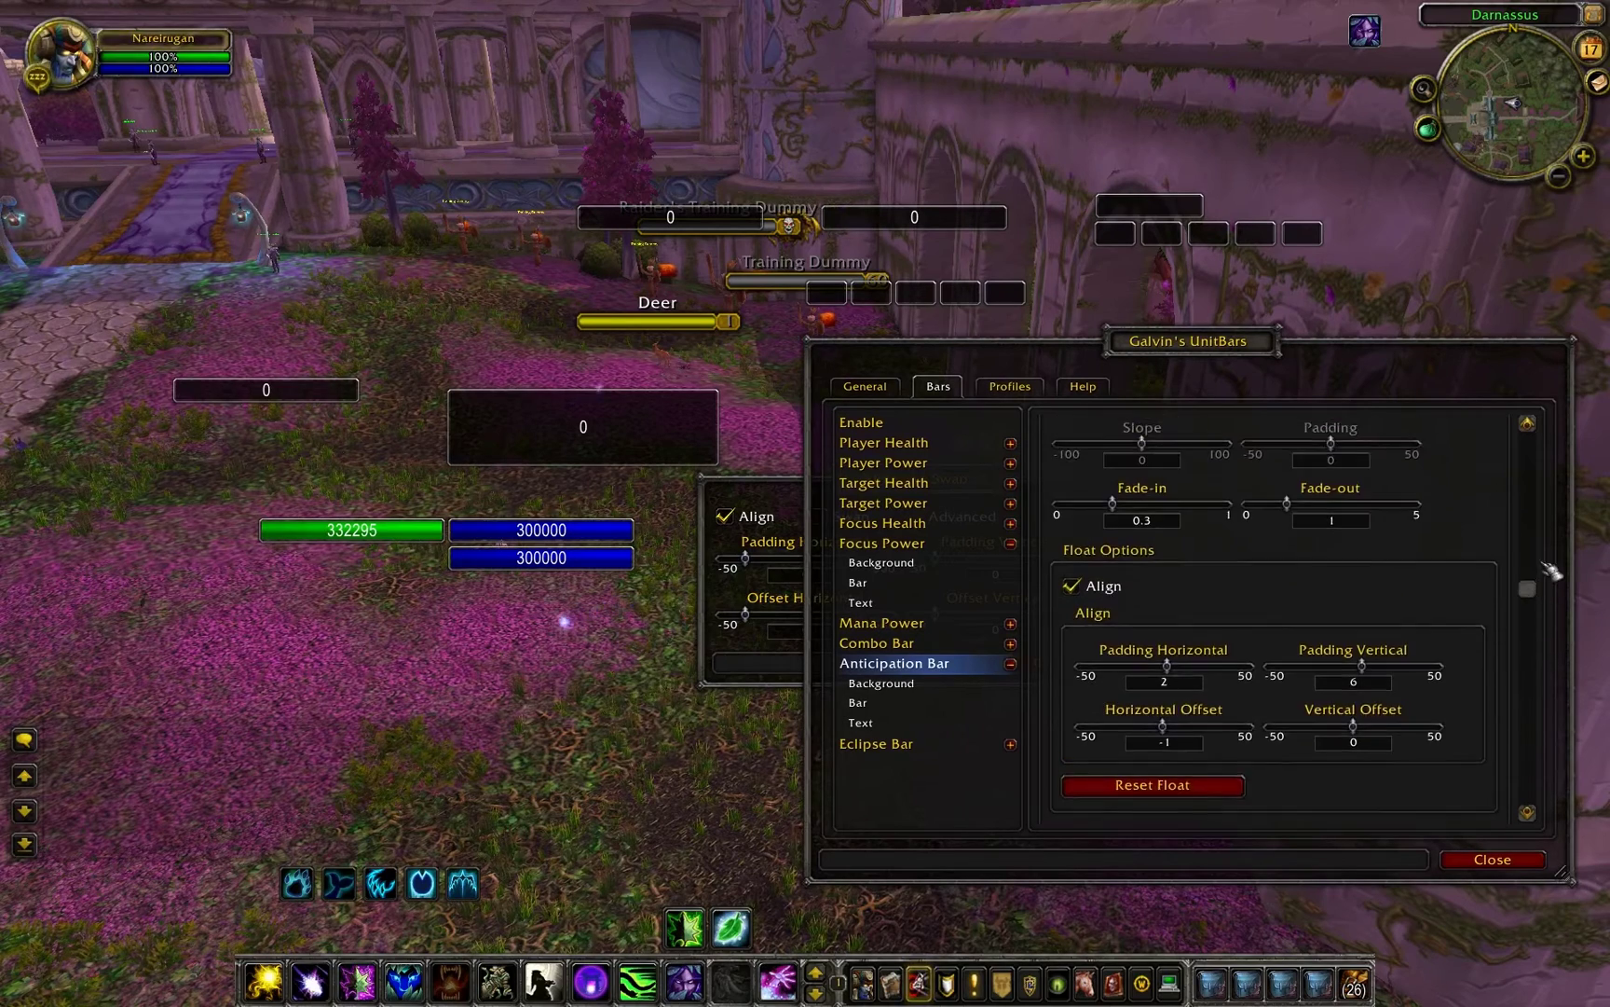